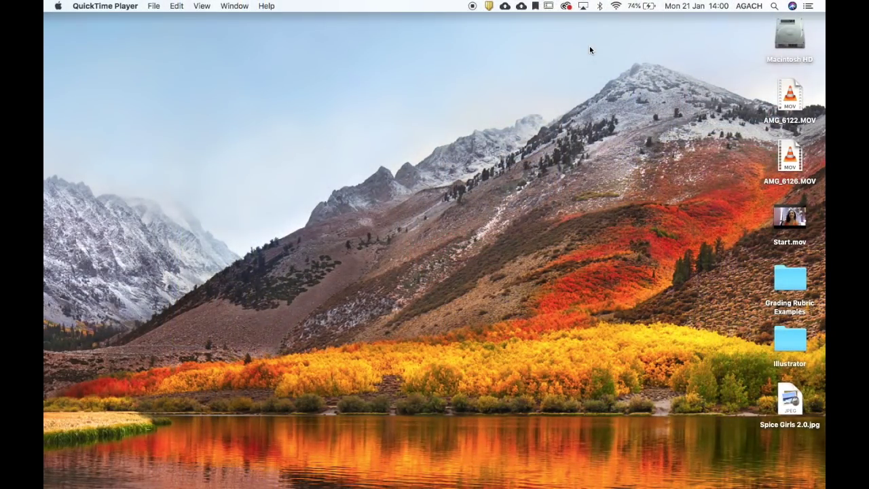
Find Adobe Lightroom Classic CC among the installed applications and launch it
key(F4)
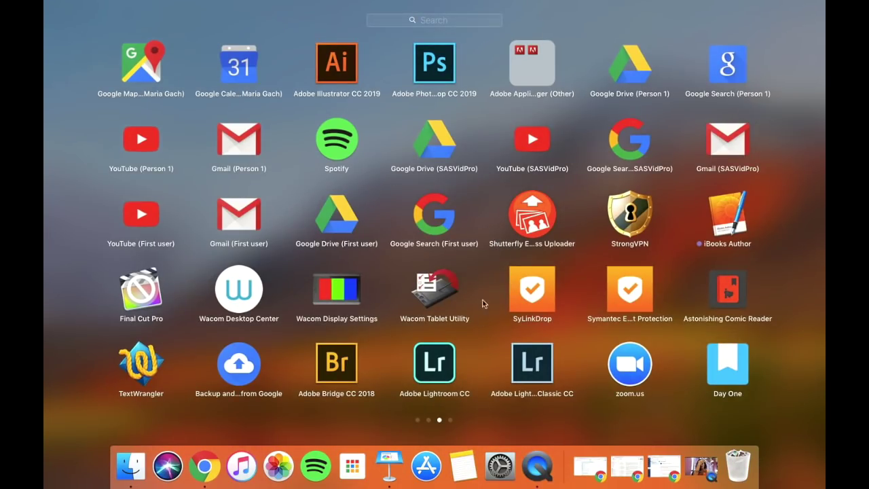
scroll(428, 349, left, 3)
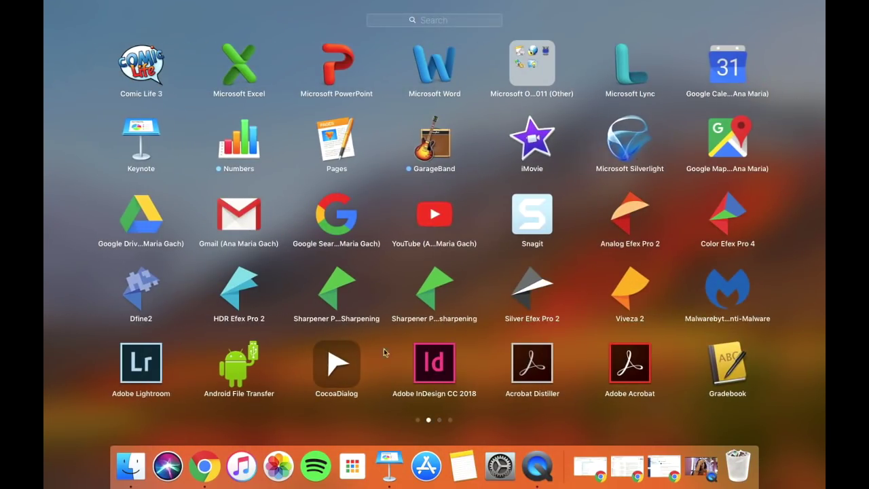
scroll(140, 364, right, 3)
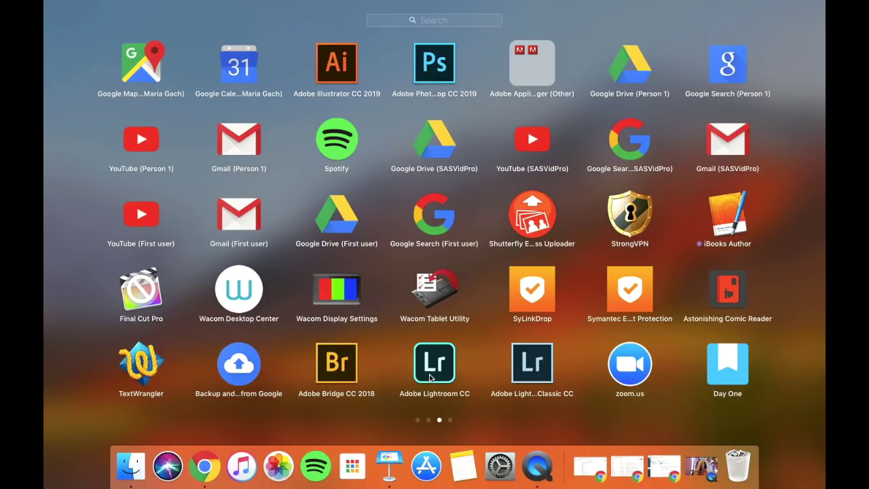
click(539, 367)
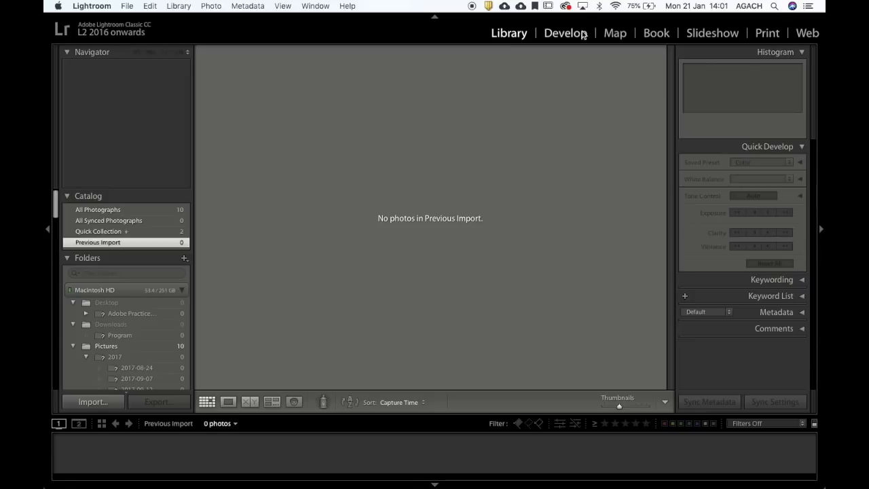
Start a photo import from the Library module with the EOS_DIGITAL card as source, declining the Google photo backup
click(564, 35)
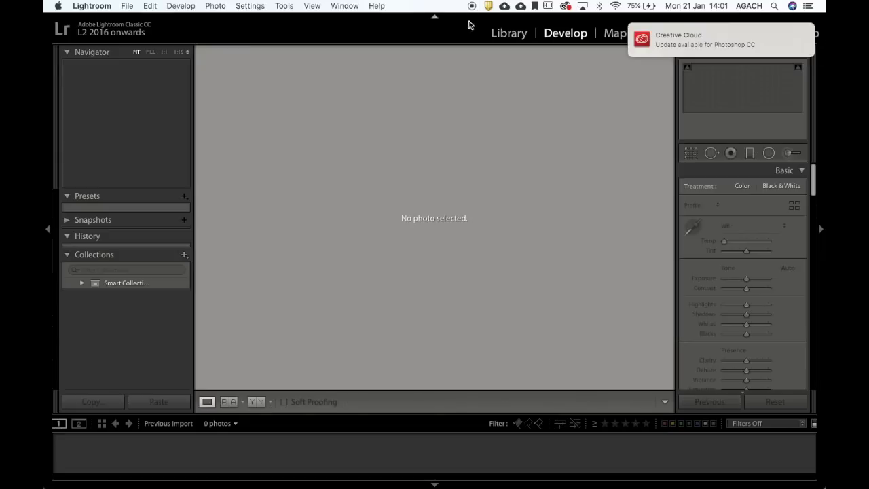
click(508, 34)
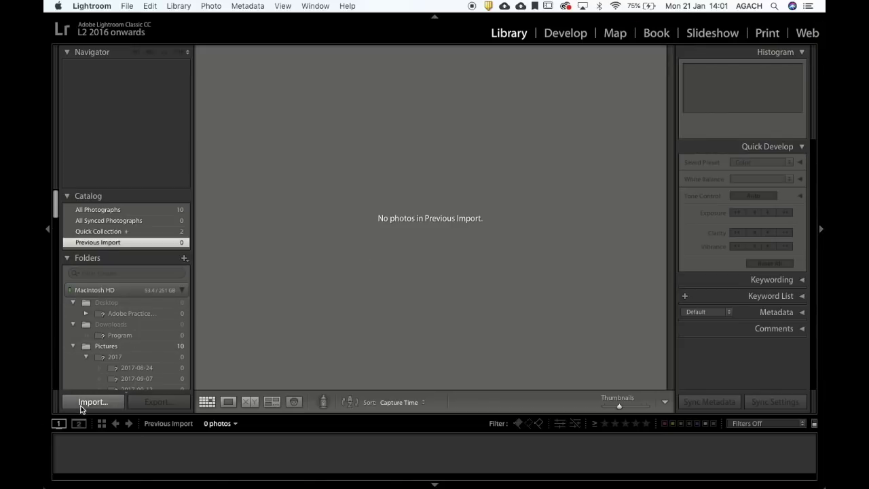
click(81, 406)
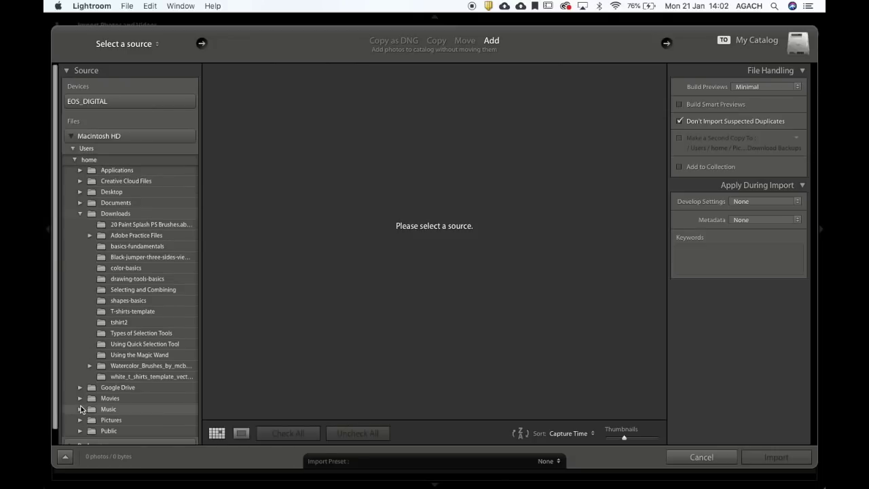
click(150, 99)
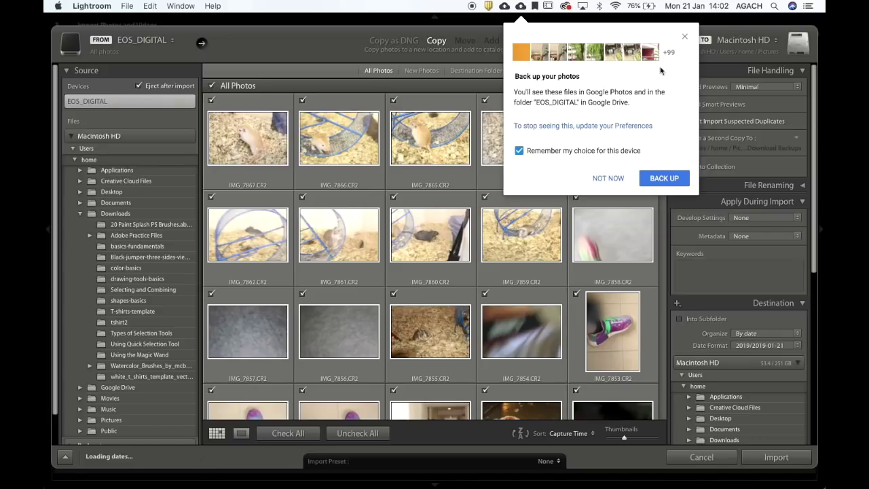
click(608, 178)
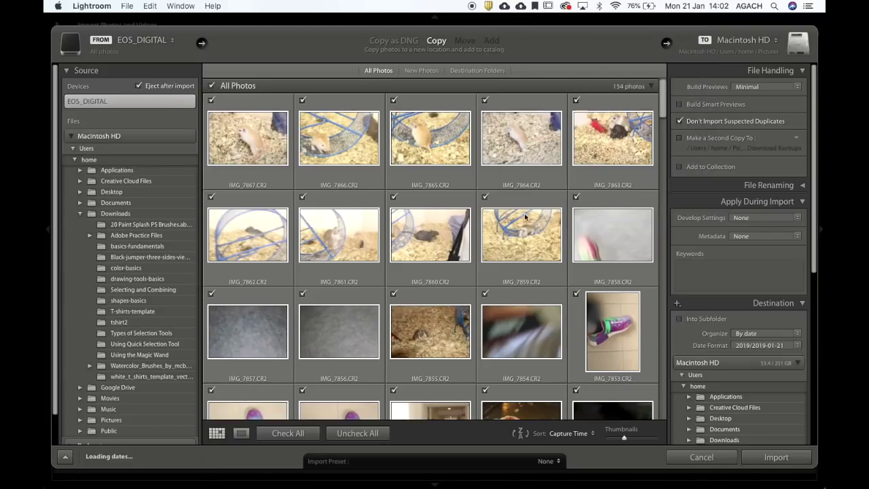
Look over the photos on the card and exclude all of them from the import
scroll(477, 240, down, 1)
scroll(477, 240, down, 5)
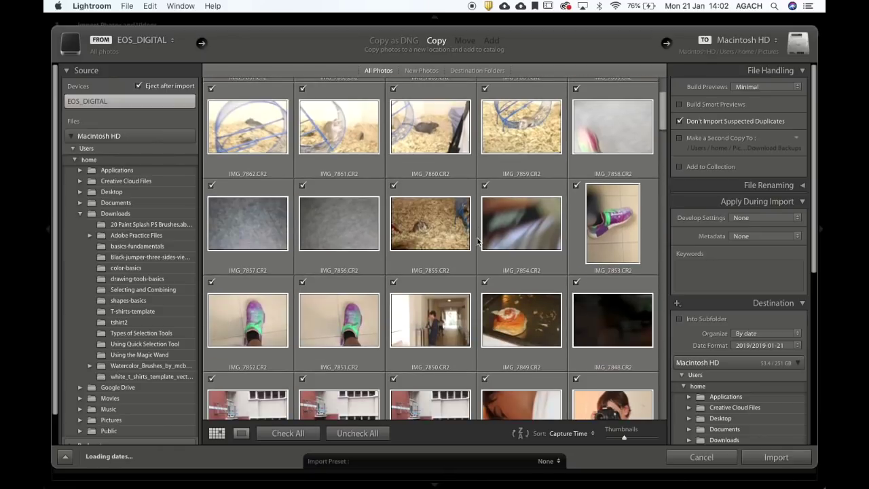
scroll(477, 240, down, 3)
scroll(477, 240, up, 8)
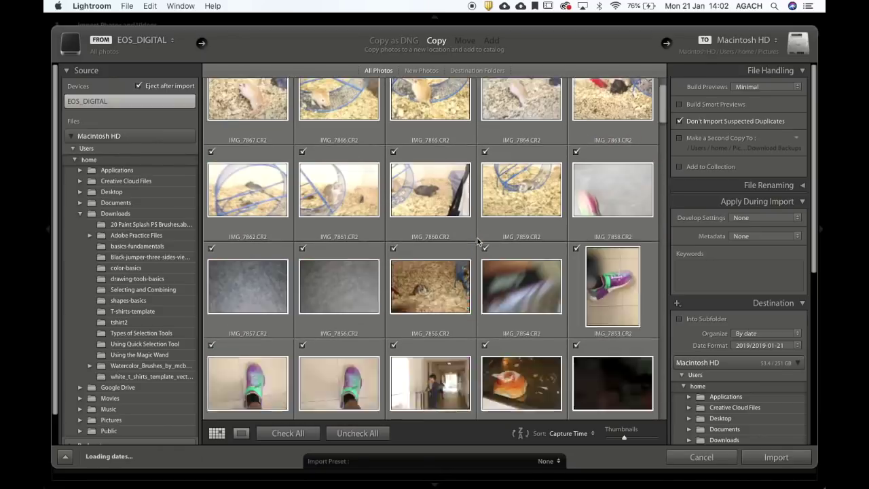
click(372, 435)
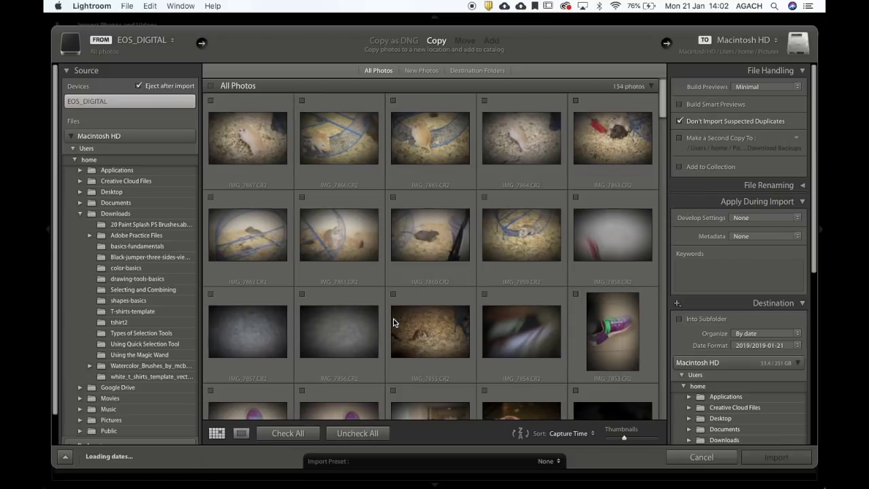
Include the two green leaf photos IMG_7802.CR2 and IMG_7783.CR2 in the import
scroll(394, 319, down, 6)
scroll(394, 313, down, 12)
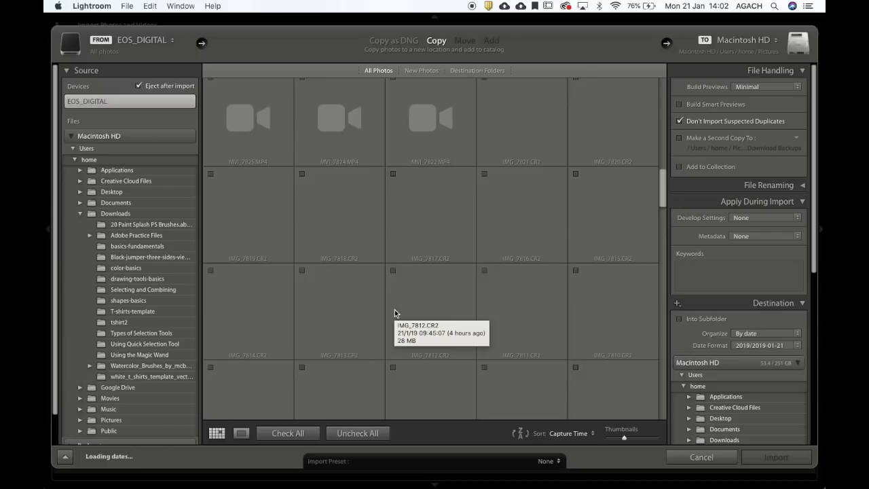
scroll(394, 313, down, 4)
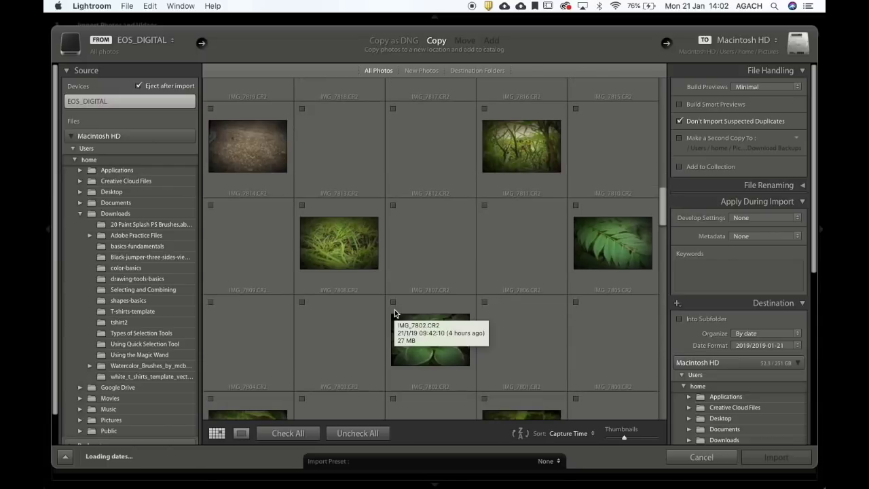
scroll(394, 313, down, 1)
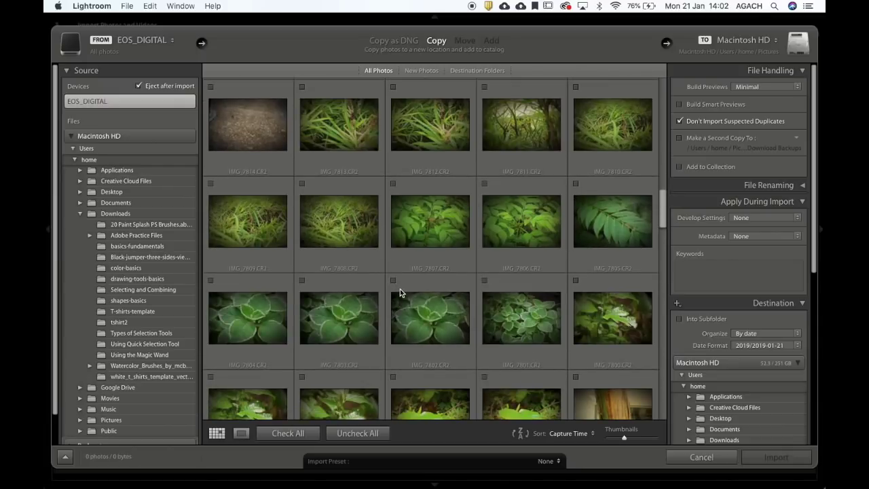
click(394, 283)
scroll(395, 284, down, 3)
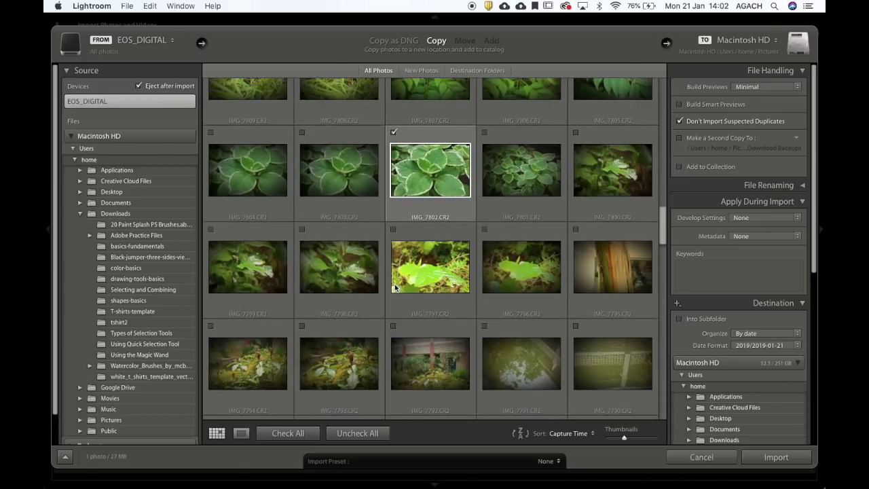
scroll(394, 285, down, 2)
scroll(394, 285, down, 5)
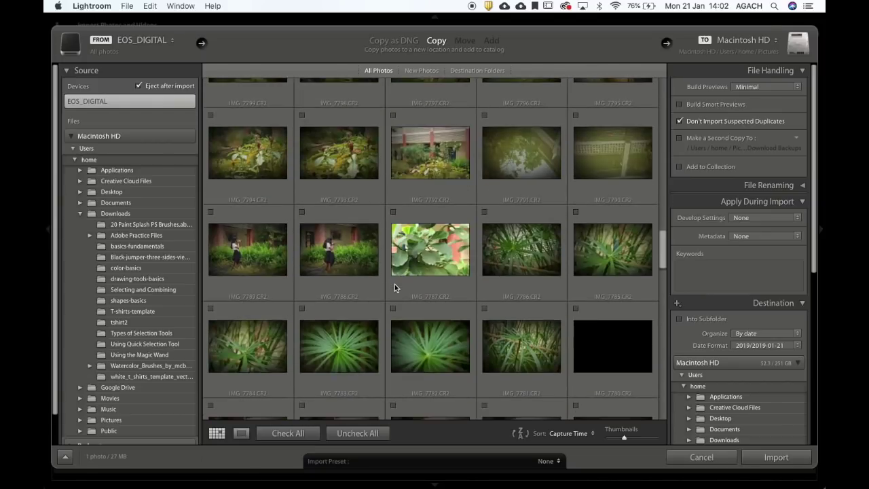
click(306, 304)
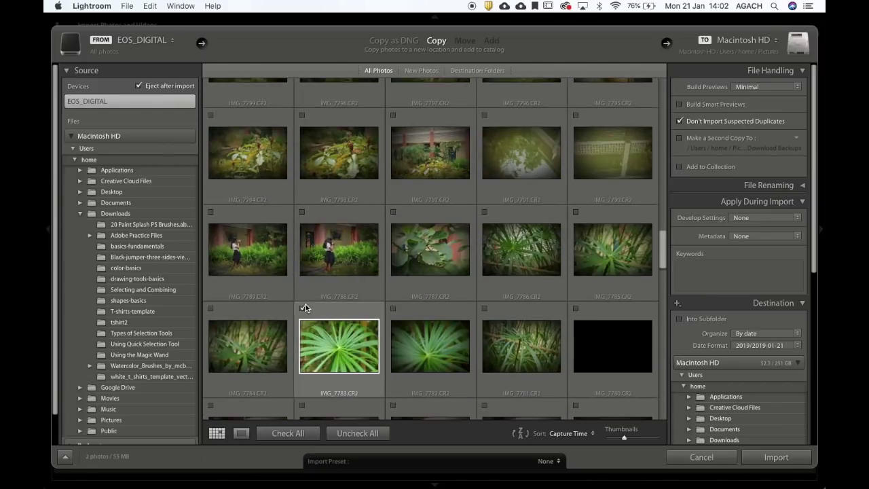
Preview a photo at full size, return to the thumbnail grid and include the yellow flower photo IMG_7732.CR2 in the import
scroll(305, 304, down, 2)
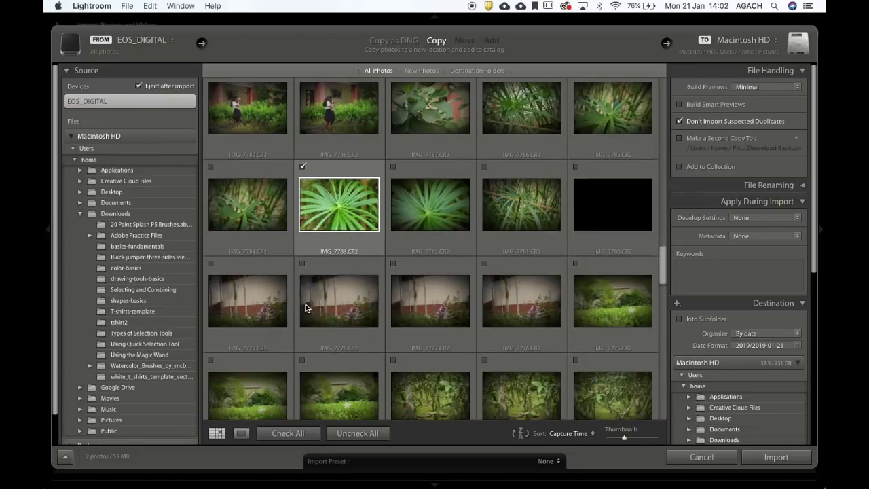
click(241, 434)
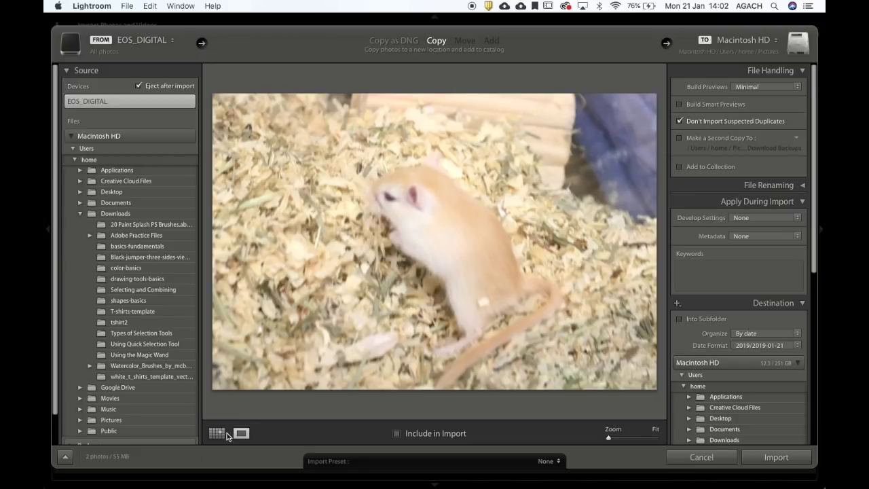
click(217, 435)
scroll(338, 285, down, 20)
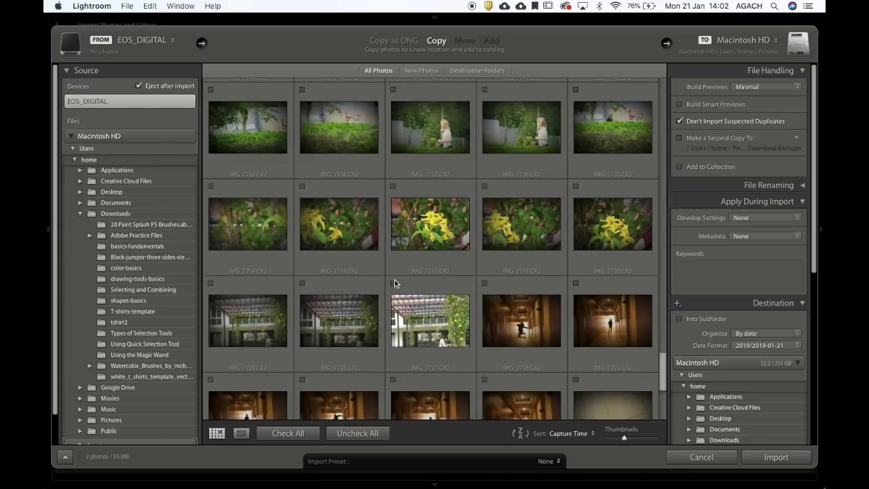
click(395, 186)
Include the white blossom photo IMG_7819.CR2 as well and import the chosen photos into the catalog
scroll(399, 191, down, 5)
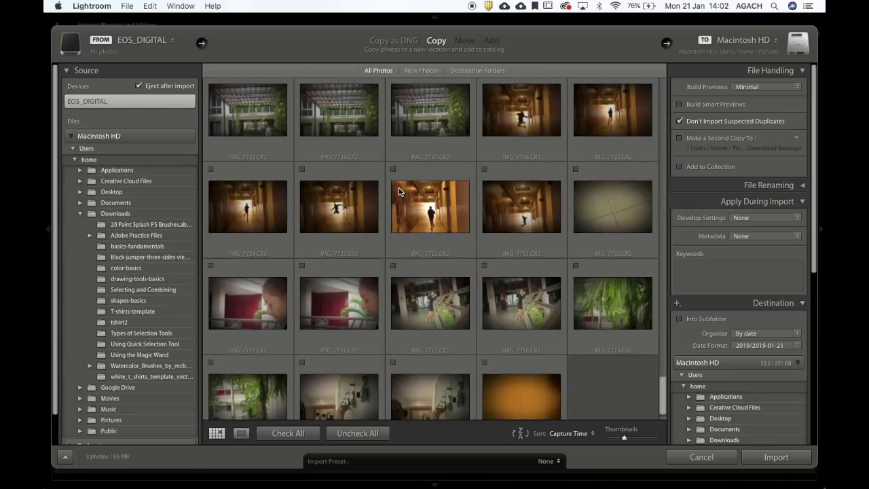
scroll(398, 191, up, 8)
scroll(398, 191, up, 10)
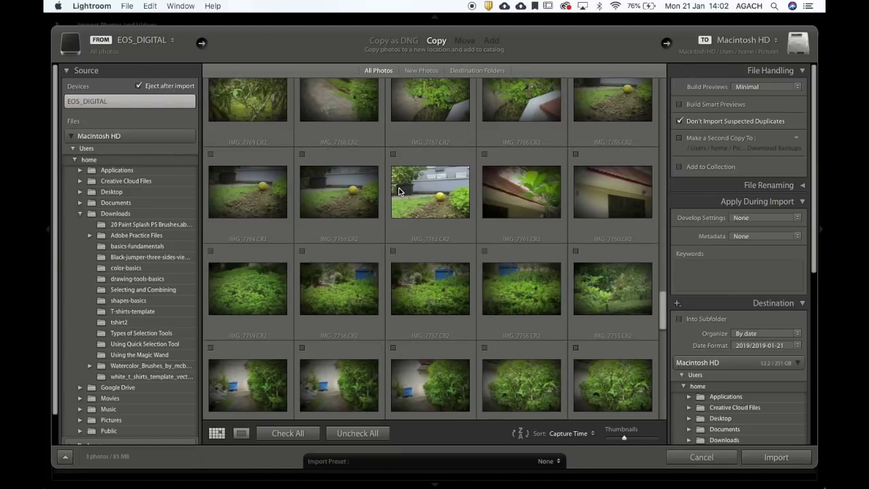
scroll(399, 192, up, 5)
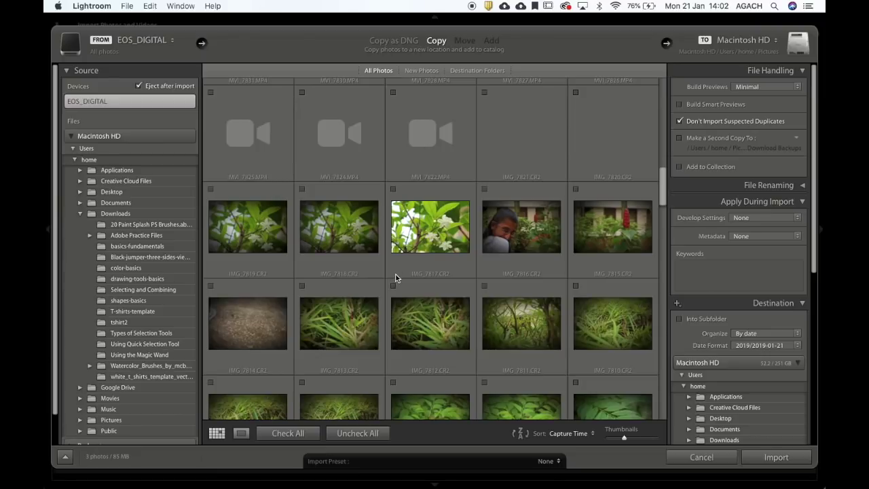
click(211, 190)
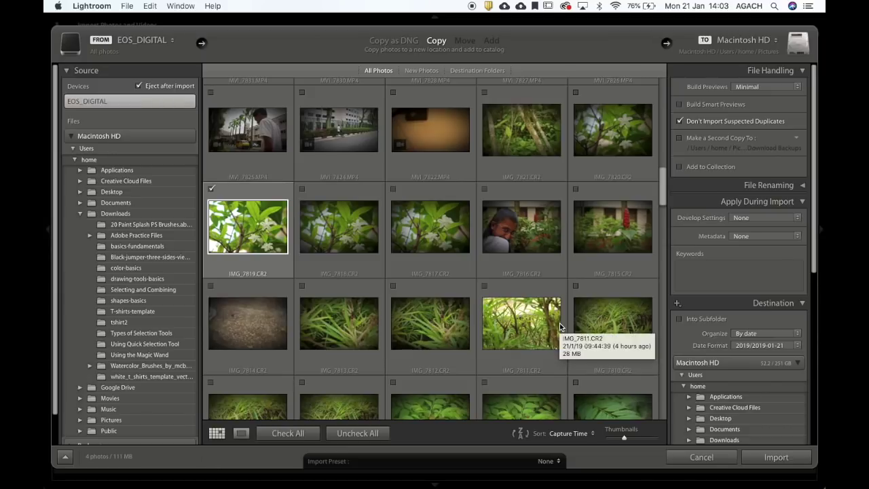
click(776, 458)
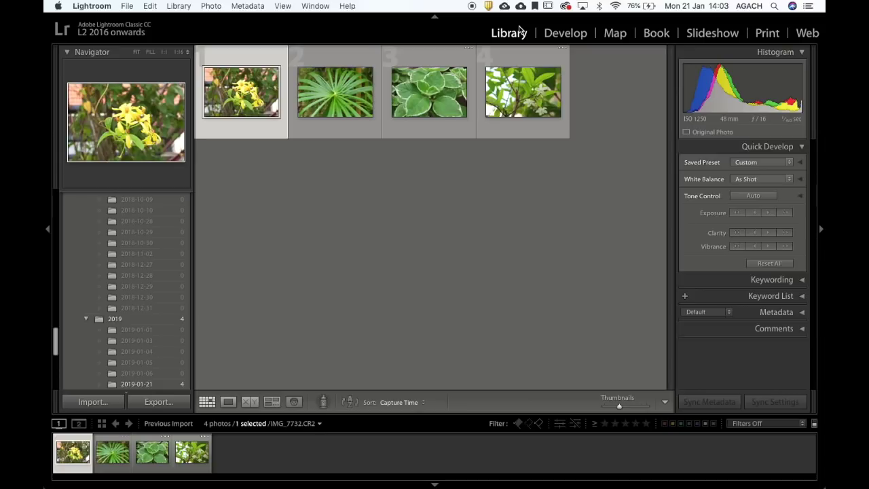
Open the yellow flower photo in the Develop module and look through the available presets and the Basic and Tone Curve adjustments
click(555, 38)
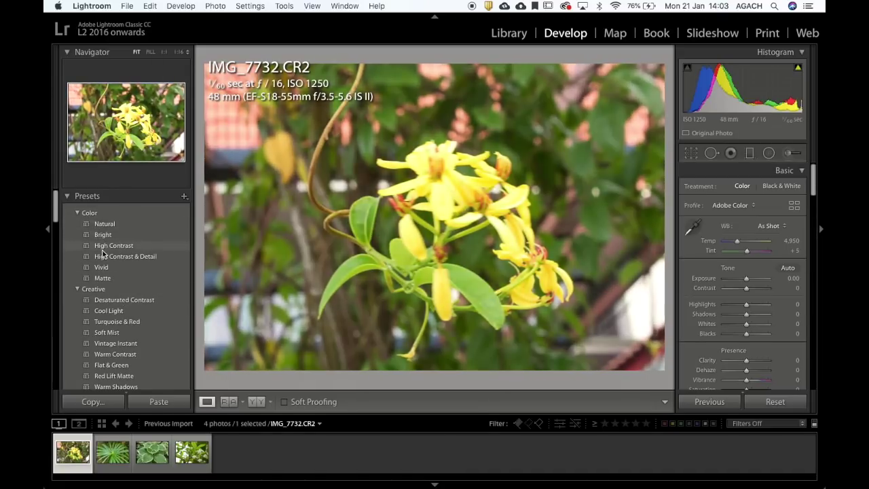
click(68, 199)
click(68, 197)
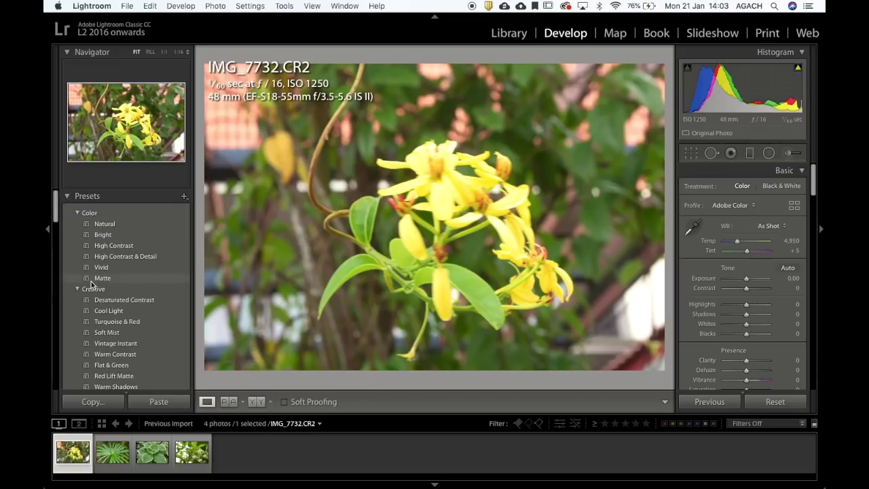
scroll(92, 285, down, 8)
scroll(91, 285, down, 10)
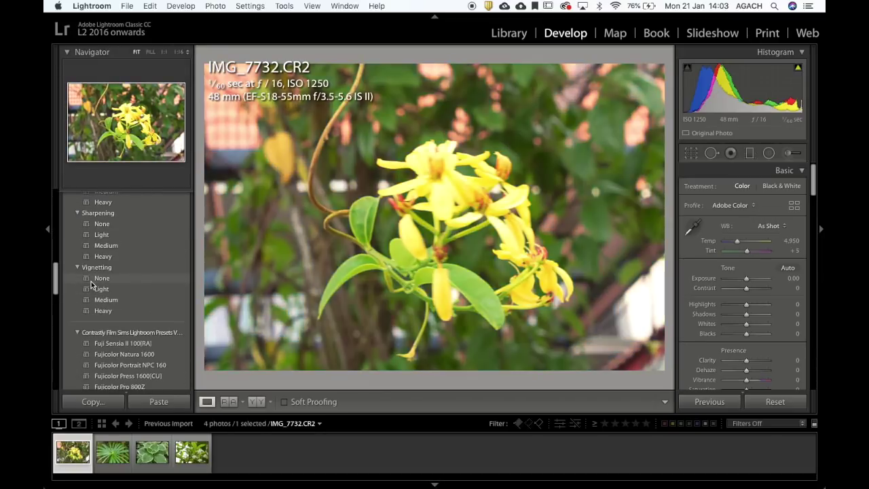
scroll(91, 285, up, 3)
scroll(92, 286, down, 3)
scroll(92, 285, up, 6)
scroll(92, 284, up, 1)
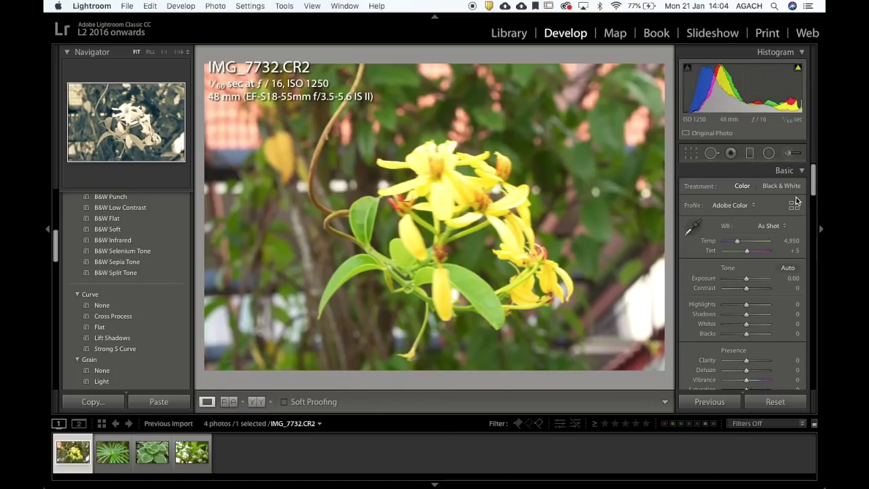
scroll(797, 202, down, 5)
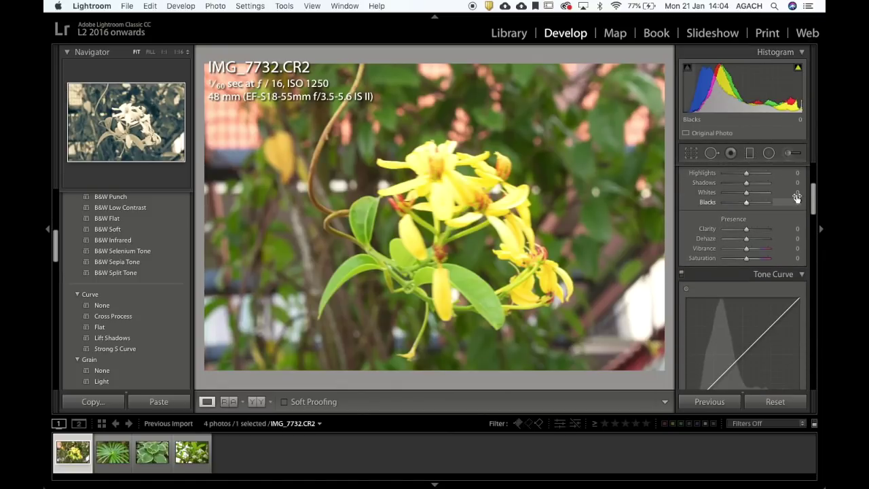
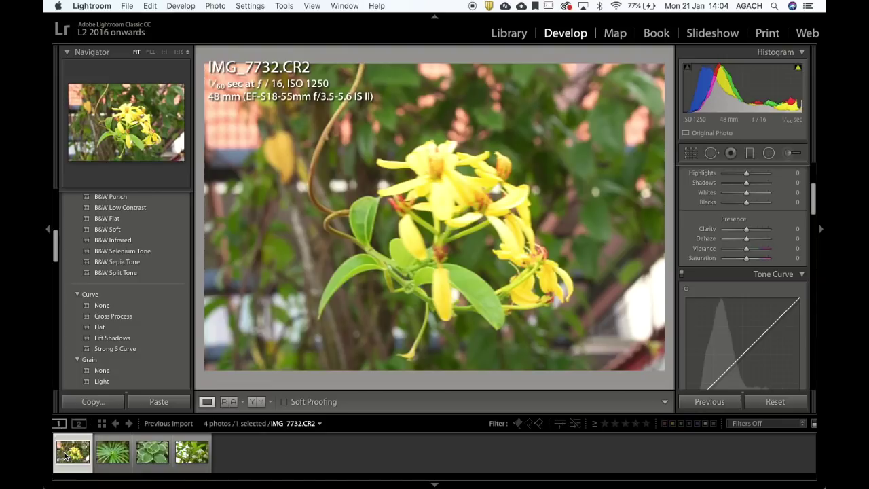
Flag the yellow flower photo IMG_7732.CR2 as rejected and the palm leaf photo IMG_7783.CR2 as a pick
key(x)
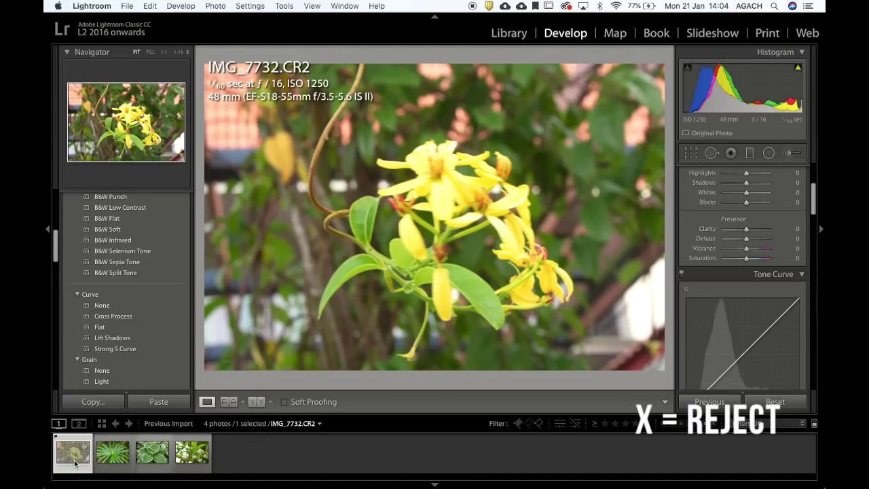
click(116, 464)
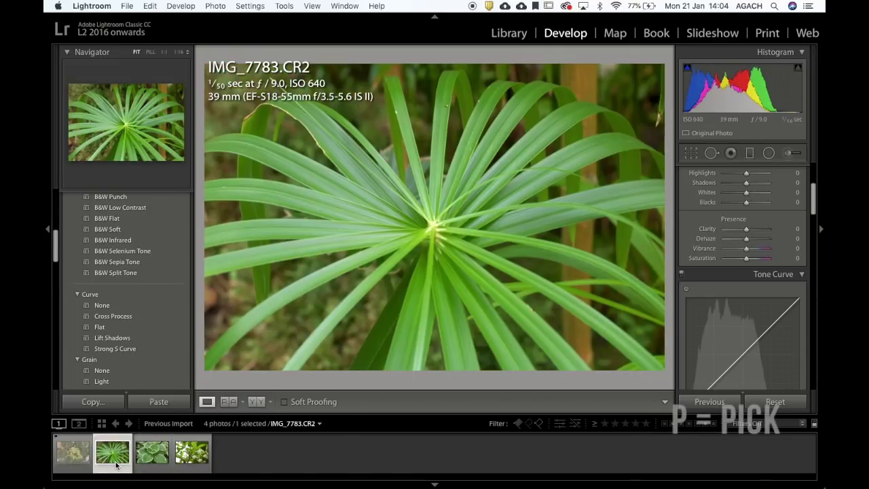
key(p)
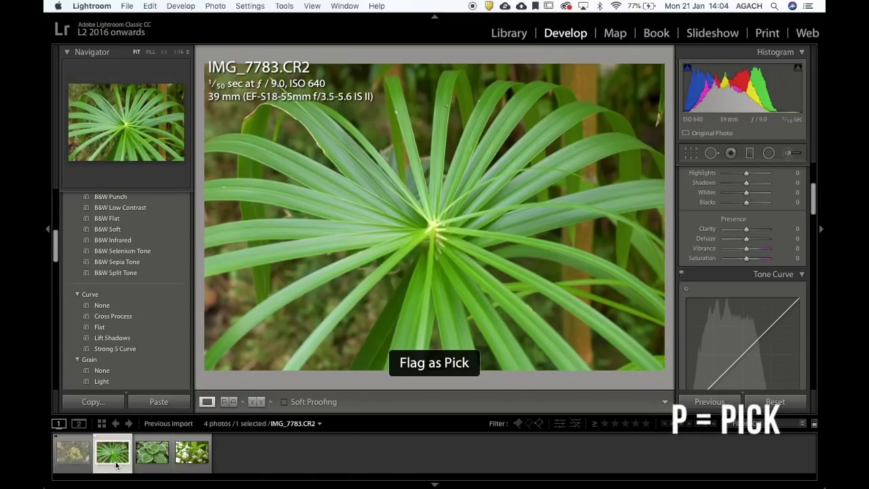
Flag the green-and-white leaf photo IMG_7802.CR2 as rejected and the white blossom photo IMG_7819.CR2 as a pick
click(153, 472)
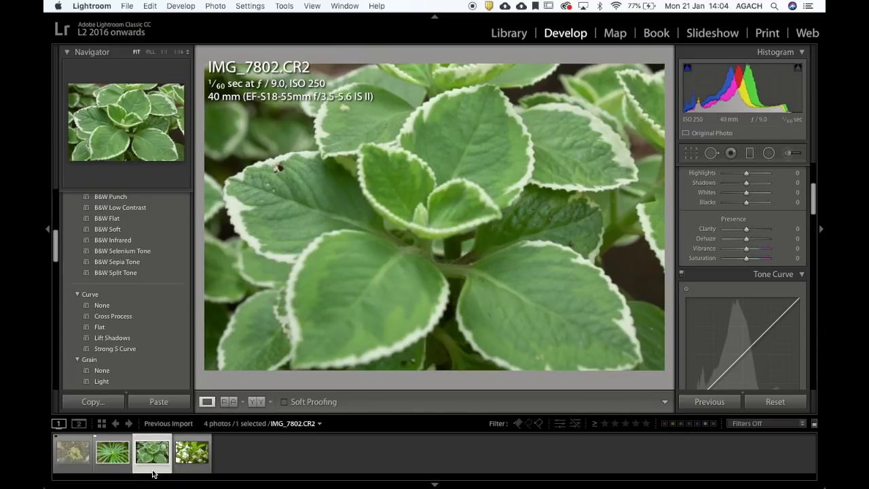
key(x)
click(176, 471)
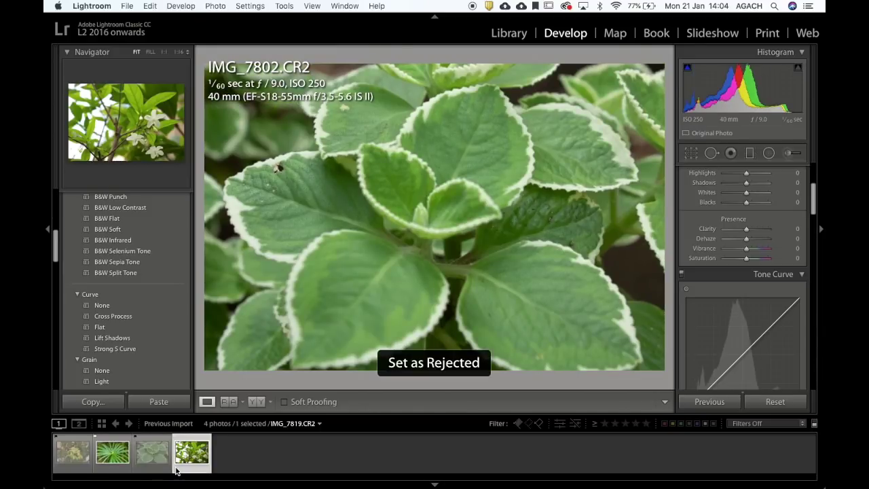
key(p)
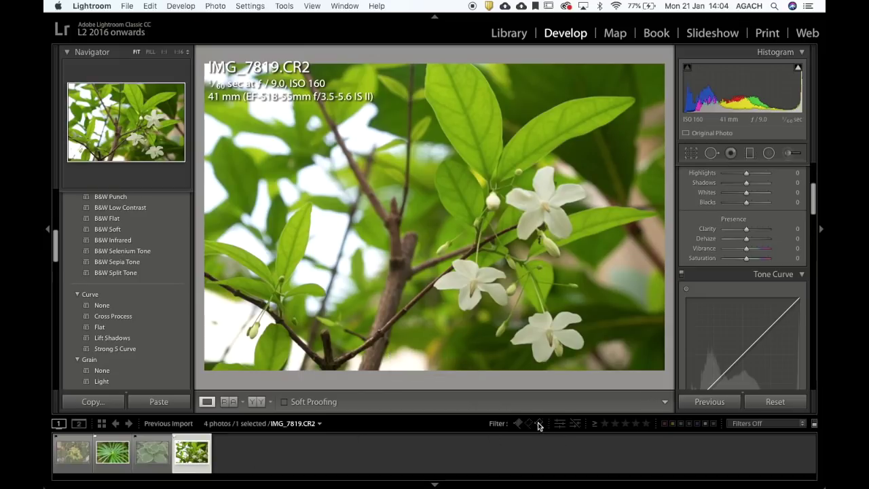
Filter the filmstrip to show only the picked photos and view each of them
click(801, 425)
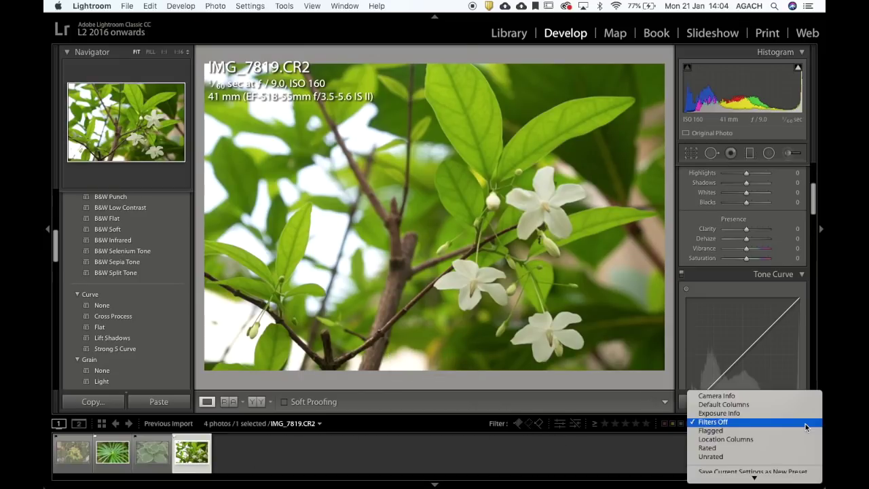
click(621, 465)
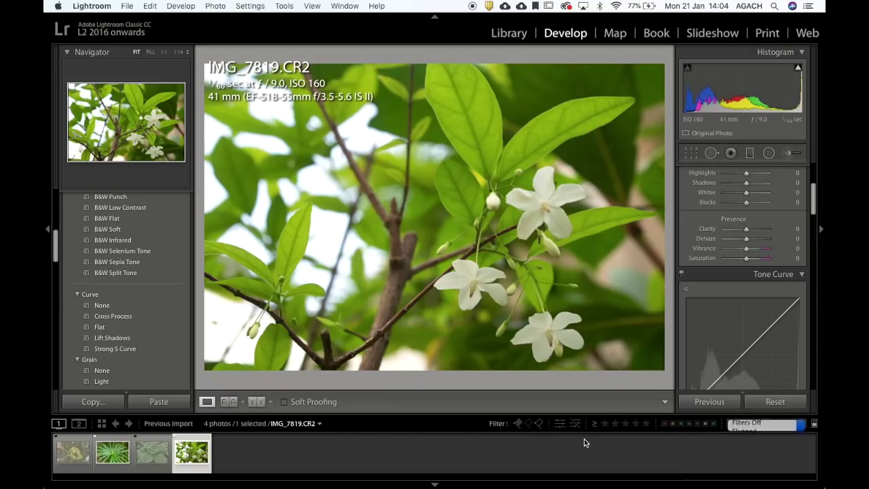
click(517, 424)
click(518, 423)
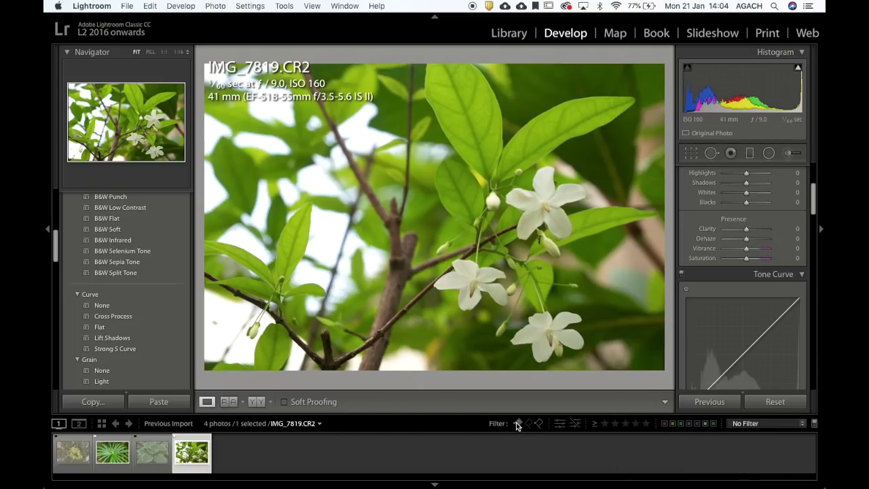
click(518, 424)
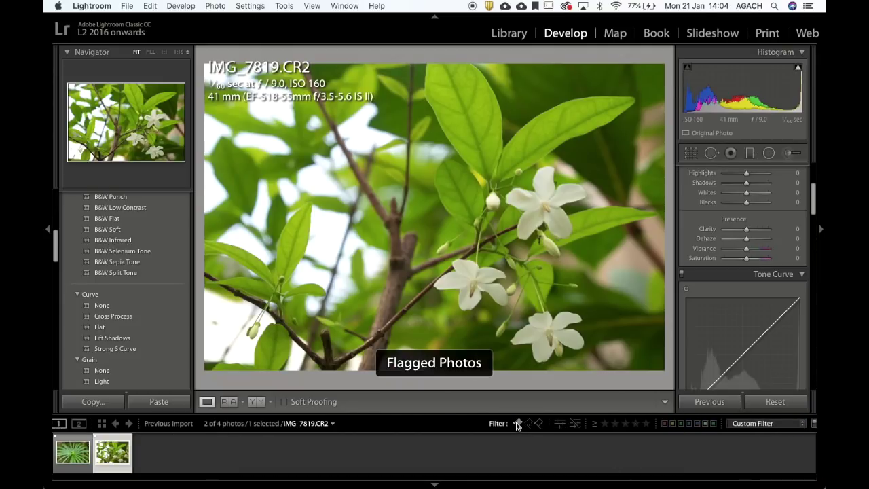
click(61, 471)
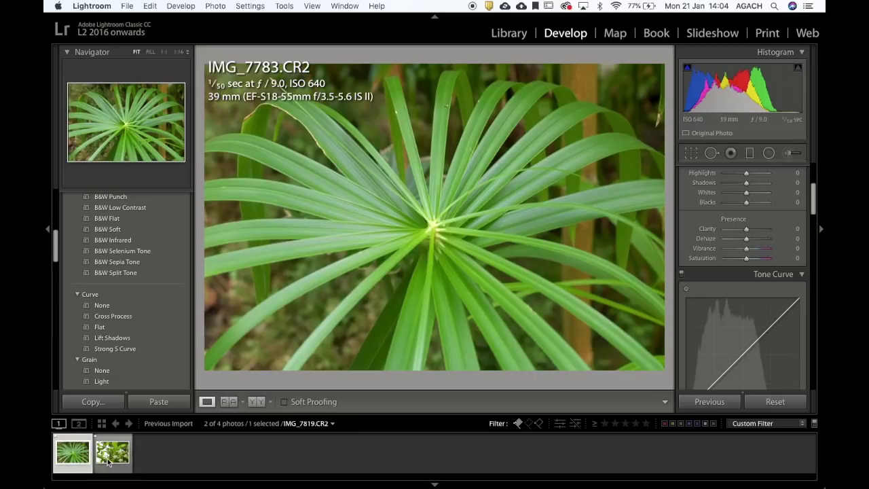
click(112, 453)
click(77, 457)
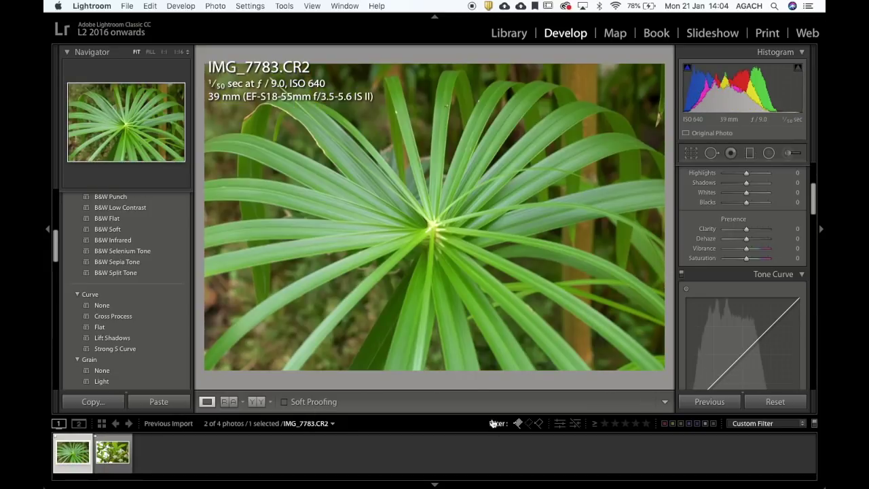
Filter the filmstrip to the rejected photos only, select them all and delete them from disk
click(518, 424)
click(539, 423)
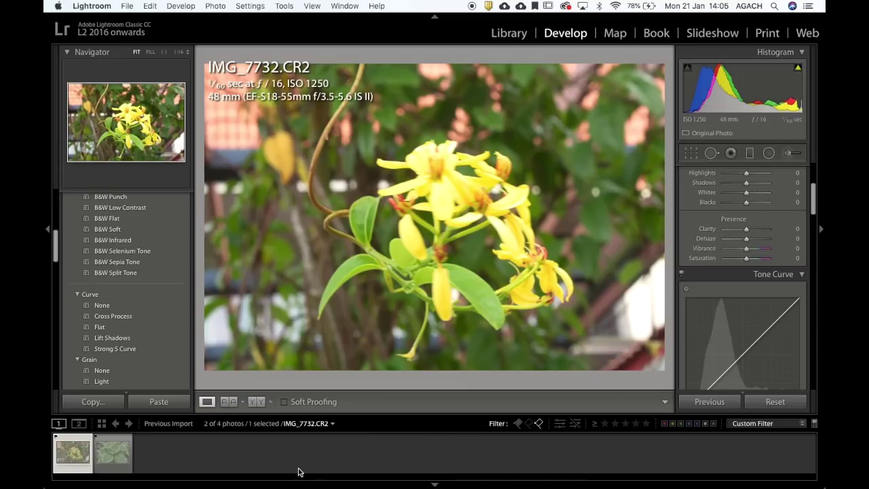
key(super+a)
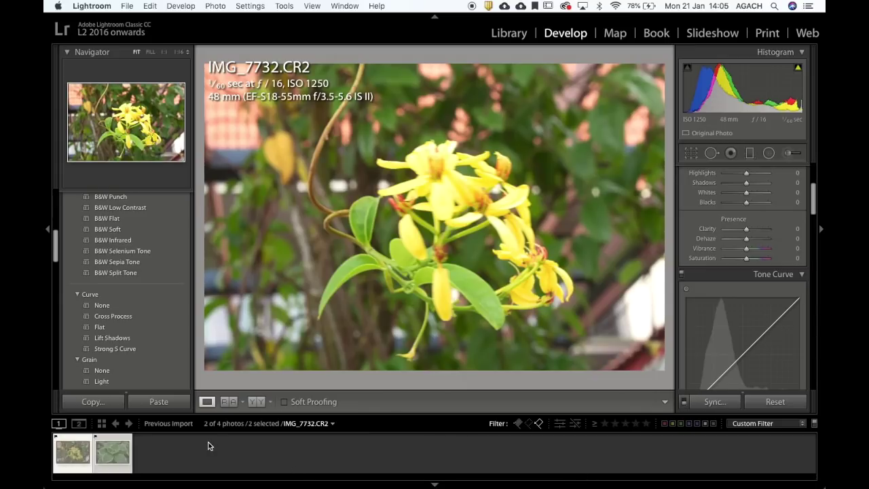
right_click(119, 444)
click(141, 459)
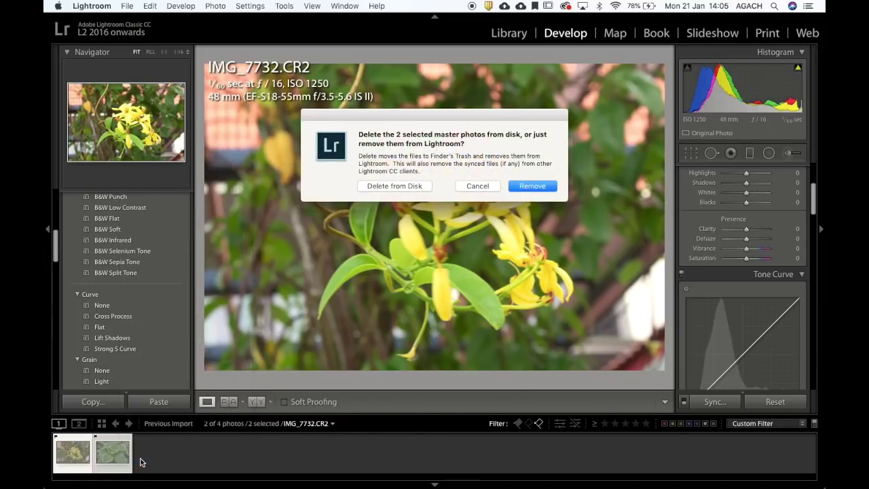
click(416, 185)
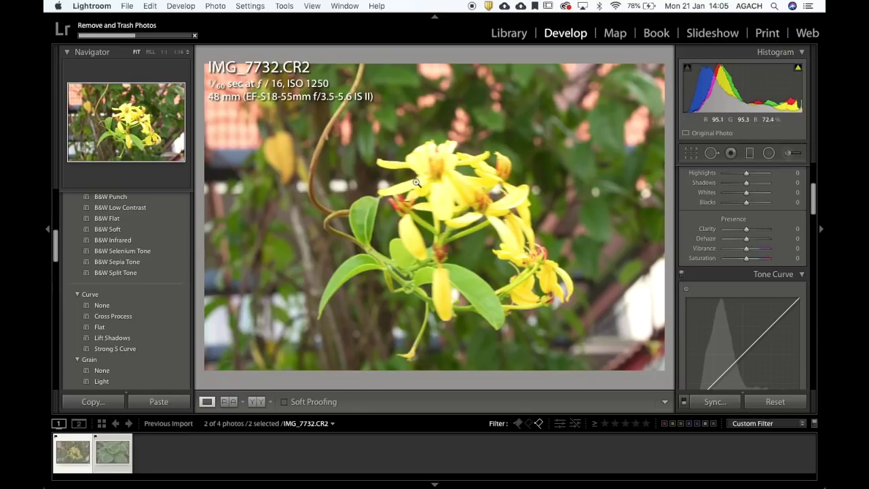
Turn off the rejected filter, look through the remaining photos and open Crop & Straighten for the palm leaf photo IMG_7783.CR2
click(539, 424)
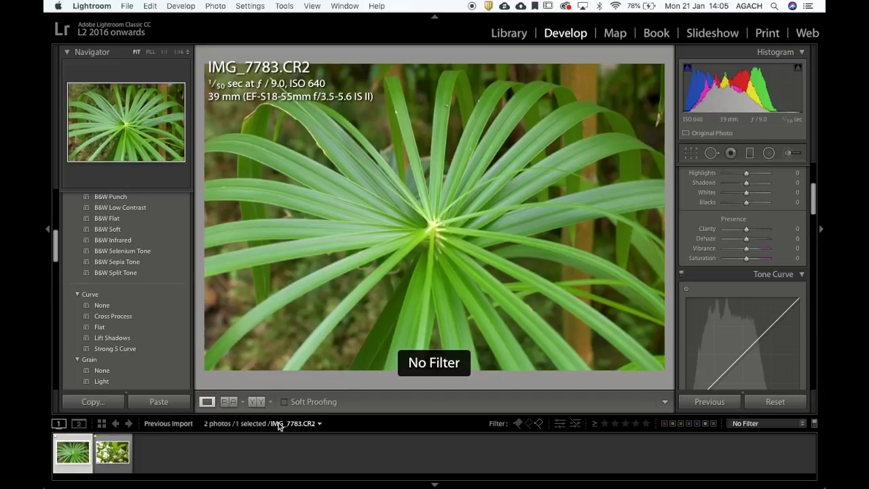
click(116, 459)
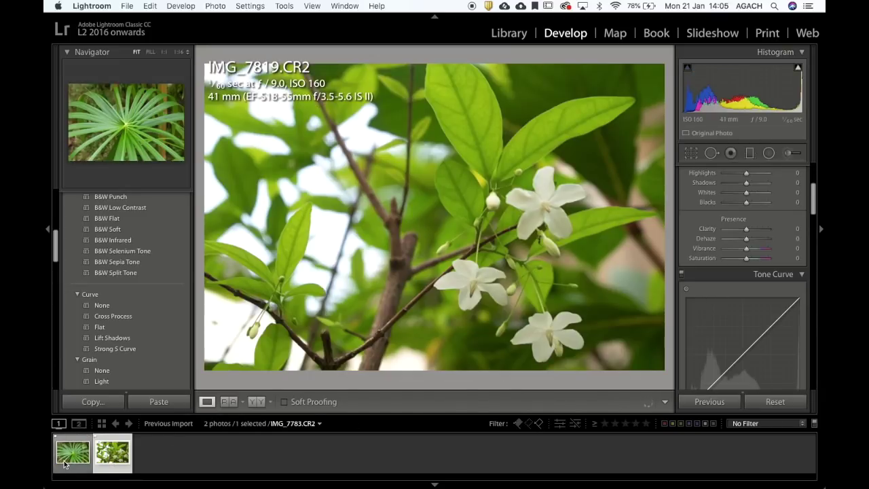
click(65, 464)
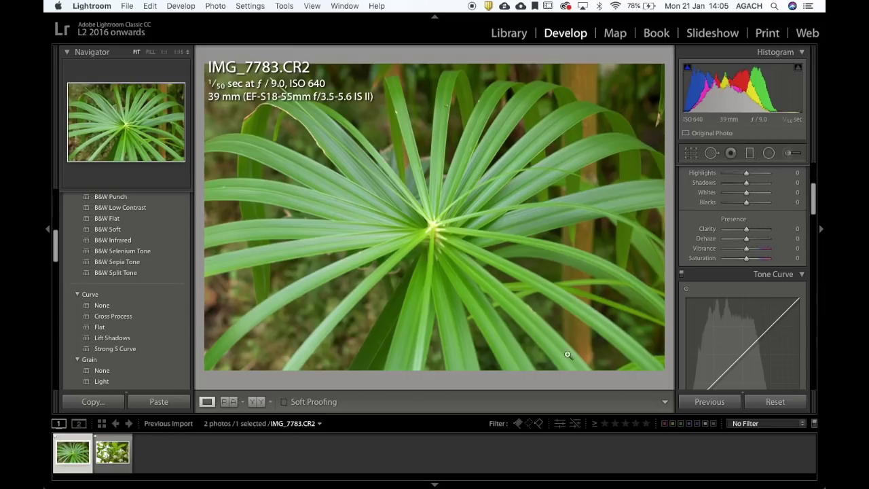
scroll(739, 234, up, 5)
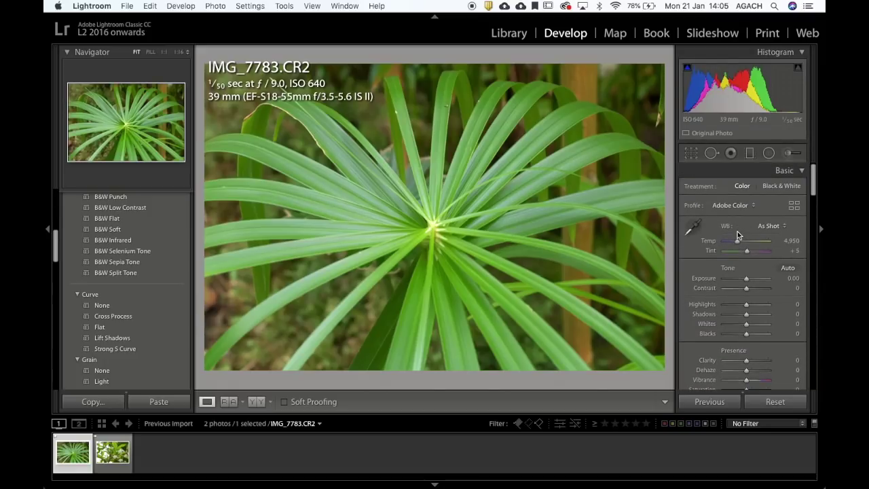
click(691, 153)
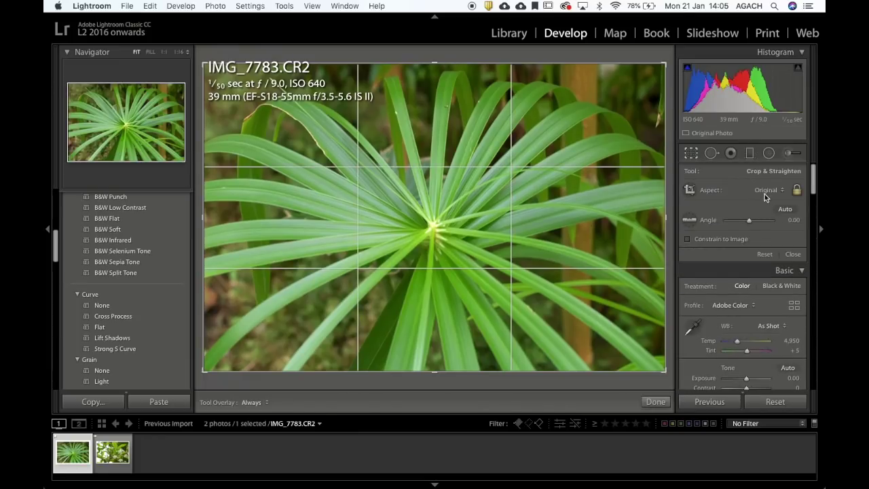
Try a freeform crop of the palm leaf photo with the aspect ratio unlocked and lock the ratio again
click(799, 191)
drag(656, 61, 754, 21)
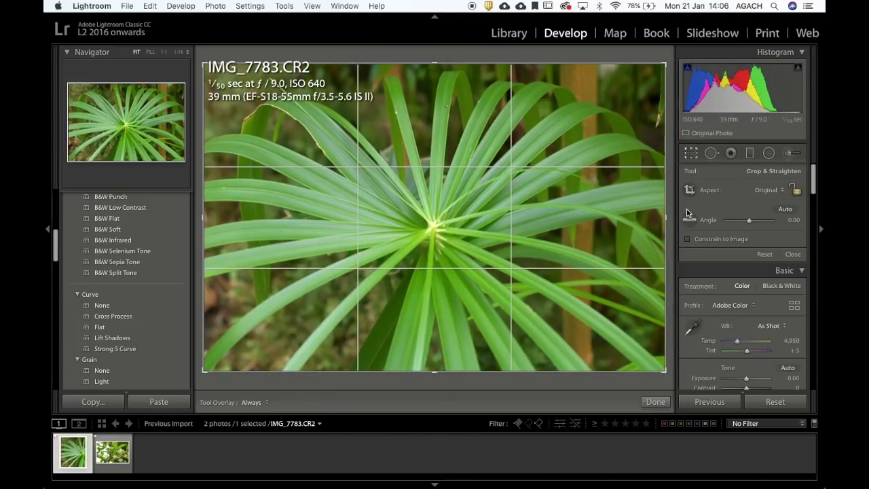
click(796, 190)
Crop the palm leaf photo slightly inward from its edges, keeping the Original aspect ratio, and apply the crop
click(774, 191)
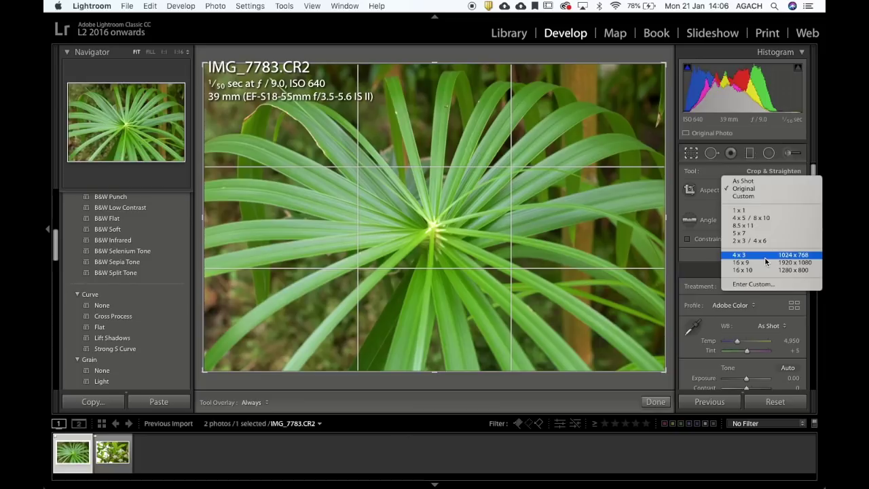
click(751, 181)
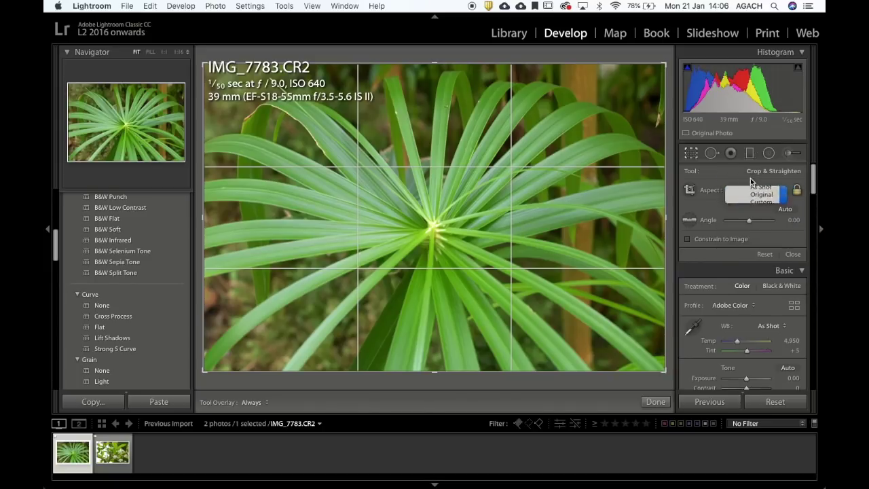
drag(200, 61, 224, 78)
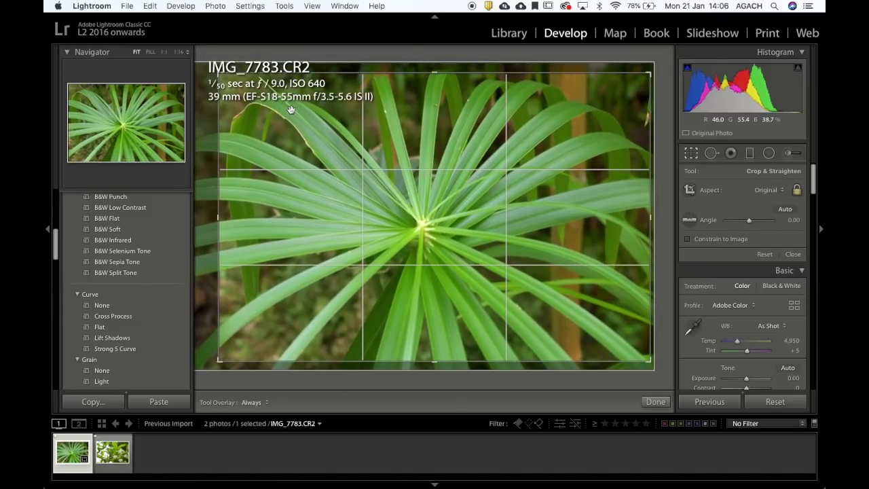
key(Return)
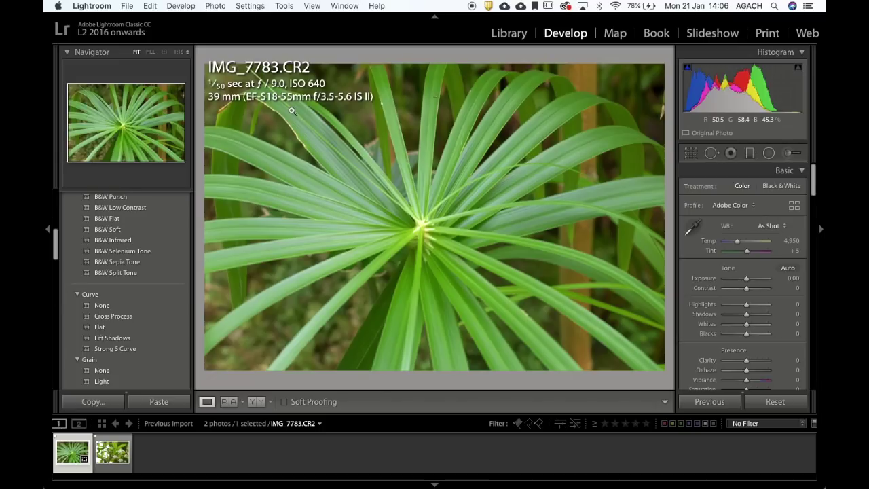
Undo the crop rectangle change on the palm leaf photo and redo it
key(super+z)
click(147, 5)
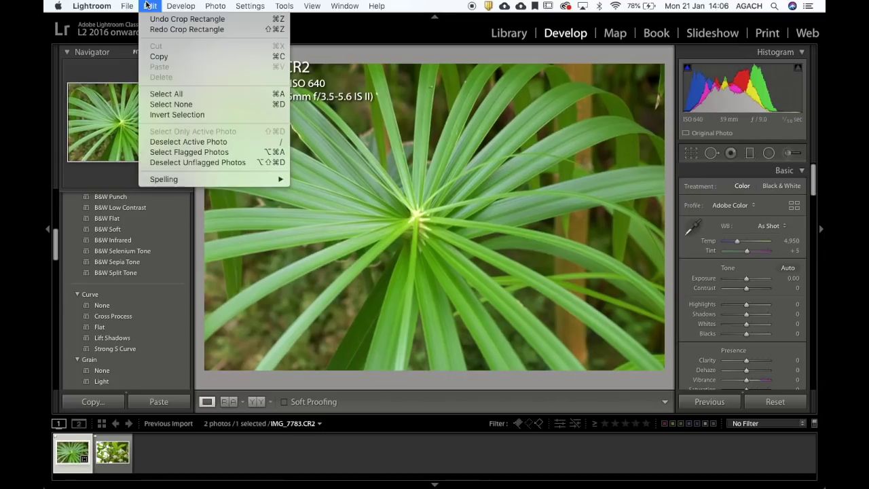
click(157, 29)
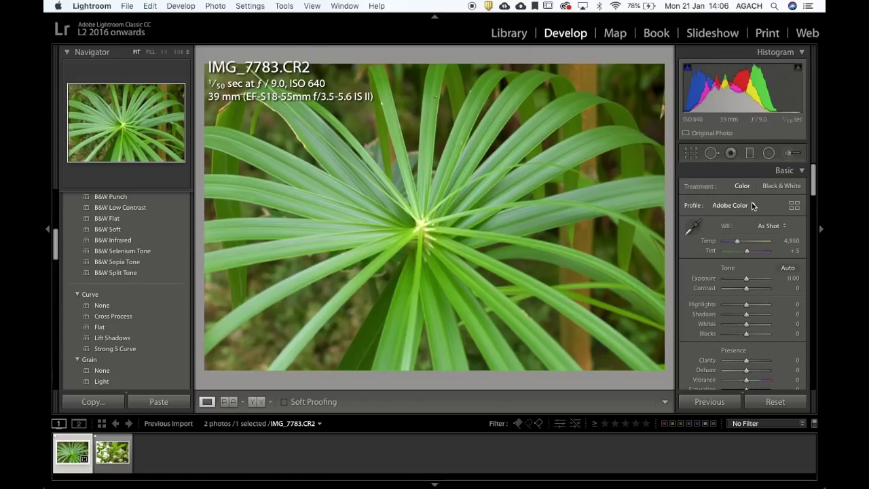
Try the Auto, Daylight, Shade and Fluorescent white balance presets on the palm leaf photo and return to As Shot
scroll(739, 283, down, 5)
scroll(739, 291, up, 5)
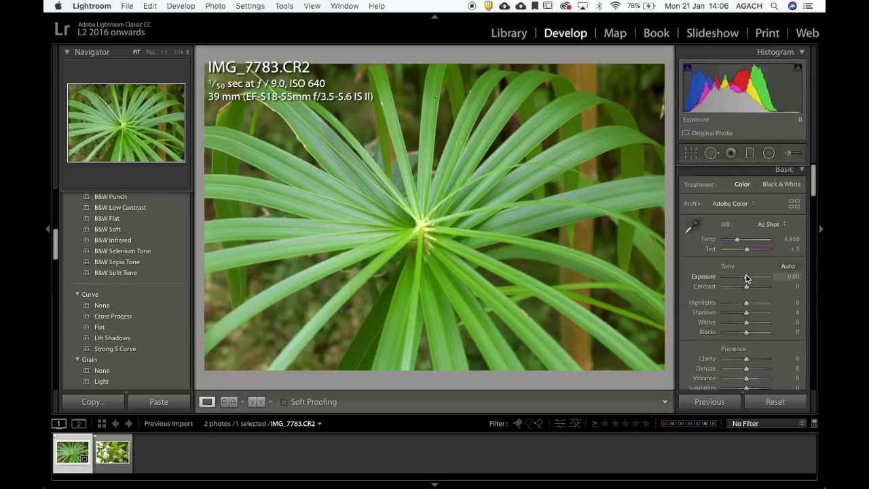
click(774, 225)
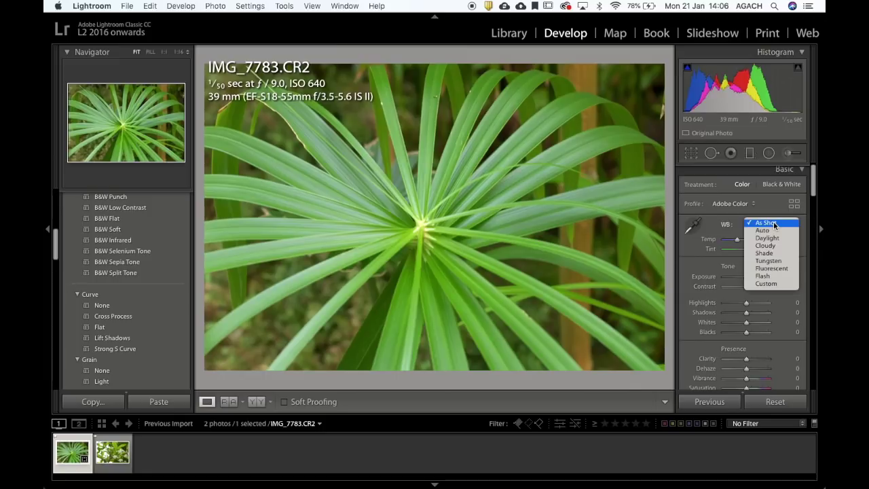
click(772, 231)
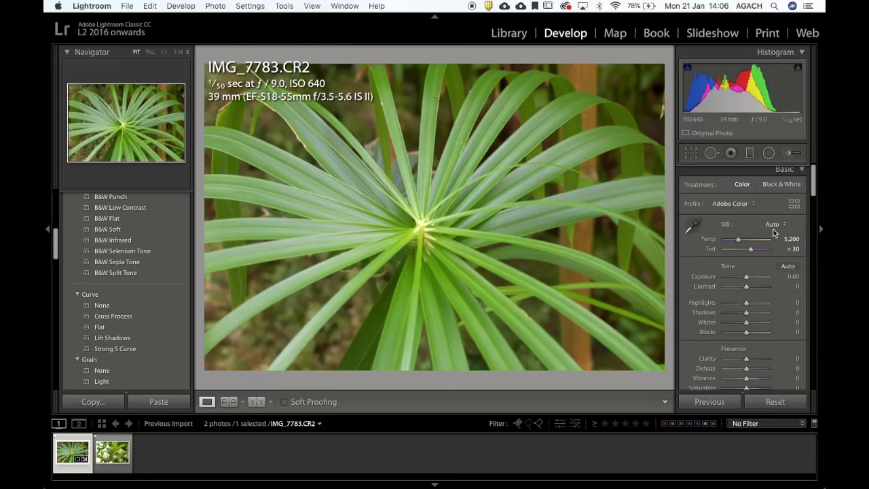
click(773, 224)
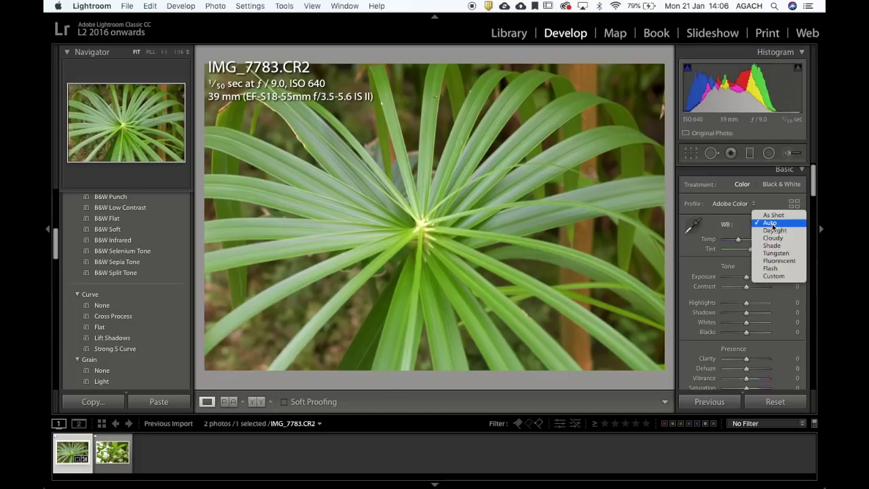
click(774, 231)
click(772, 226)
click(773, 241)
click(772, 224)
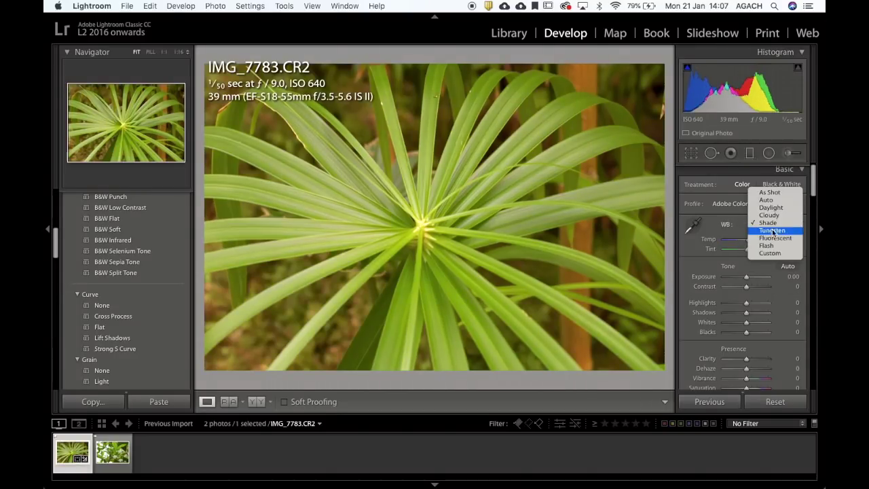
click(772, 238)
click(776, 225)
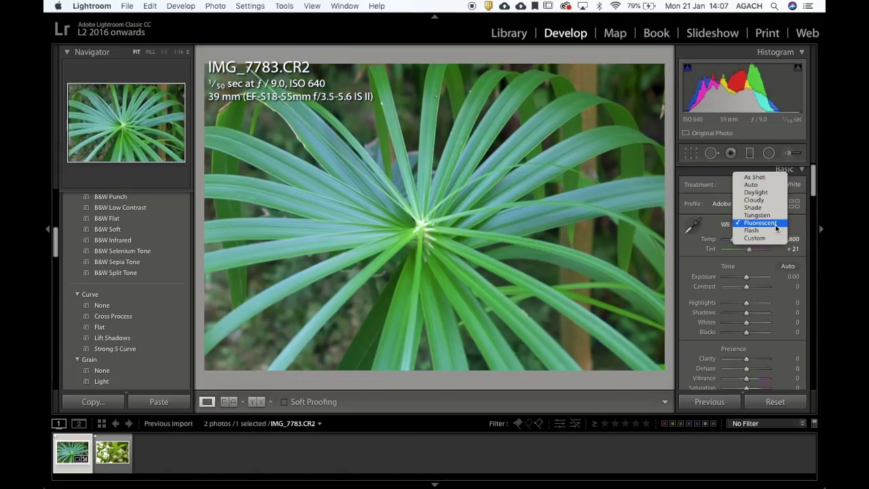
click(765, 178)
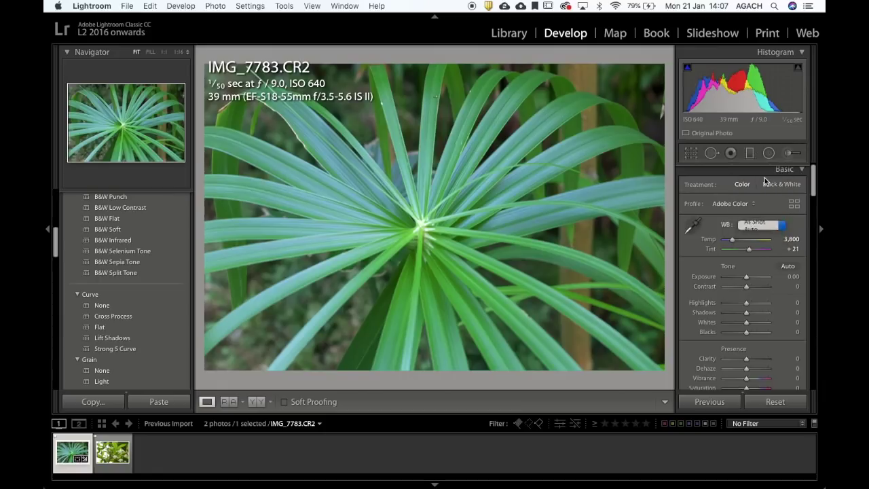
Set the palm leaf photo's white balance temperature to 4,201, try a Tint of +150 and reset the Tint
drag(738, 242, 772, 257)
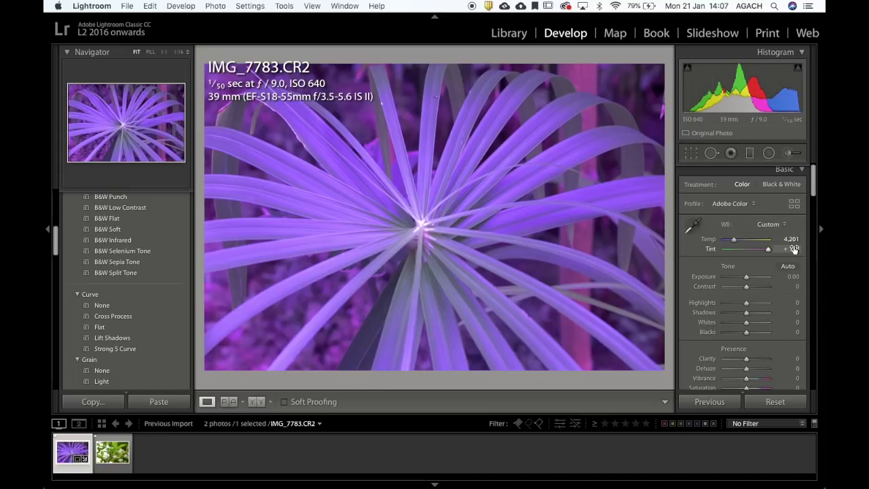
click(794, 248)
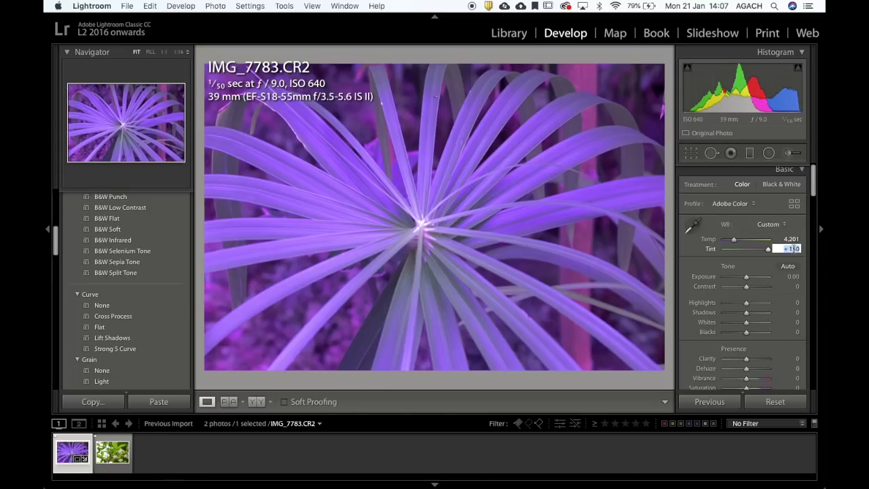
double_click(710, 249)
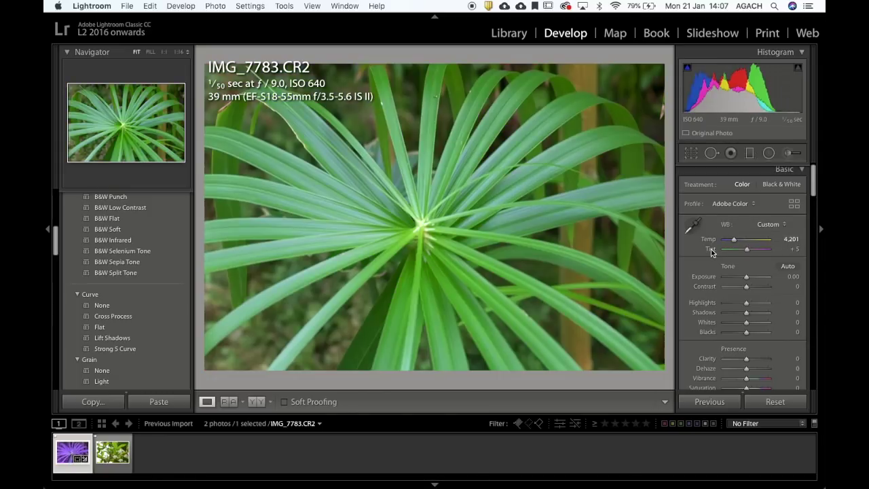
Reset the palm leaf photo's white balance temperature, set it to 4,084, and lower the Exposure to −0.40
double_click(710, 245)
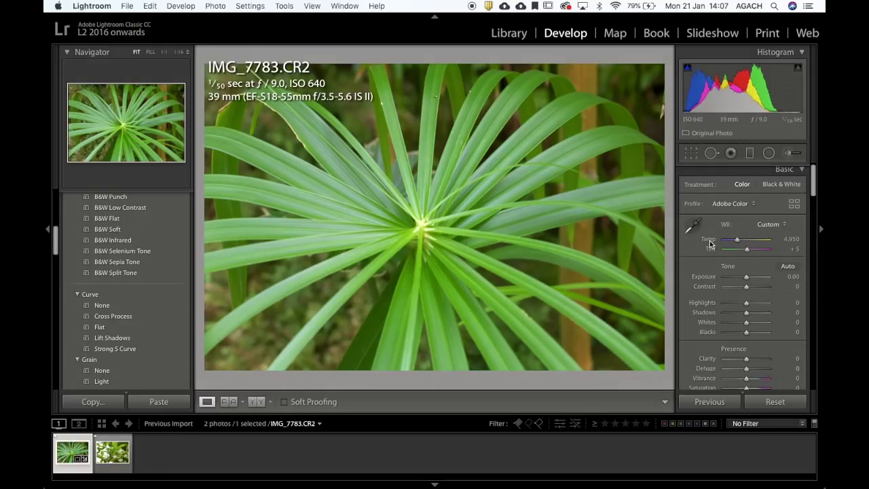
drag(739, 242, 733, 242)
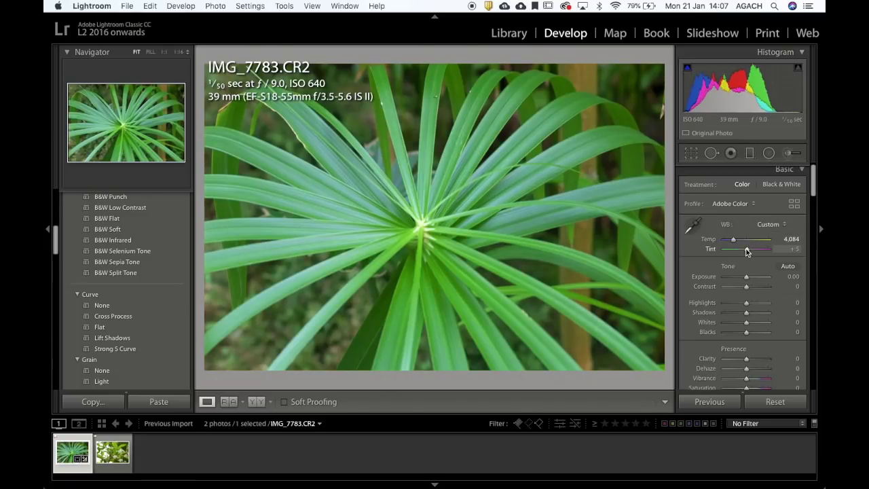
scroll(746, 252, down, 2)
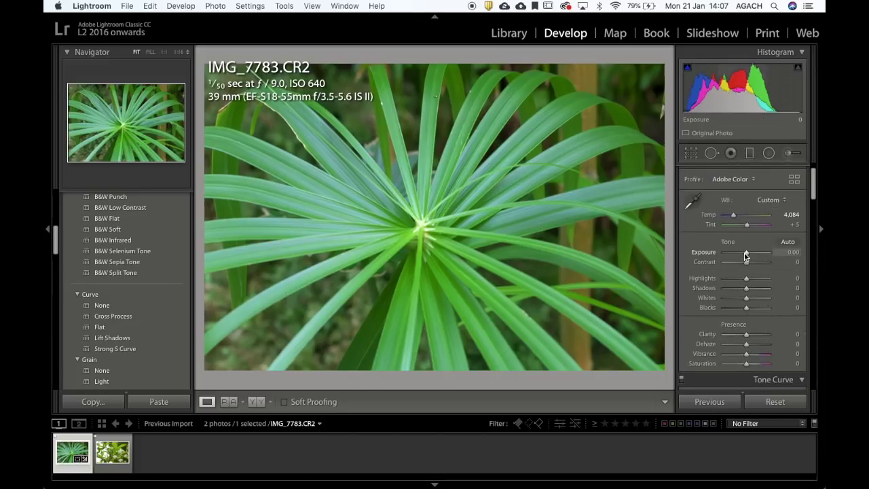
drag(747, 255, 743, 258)
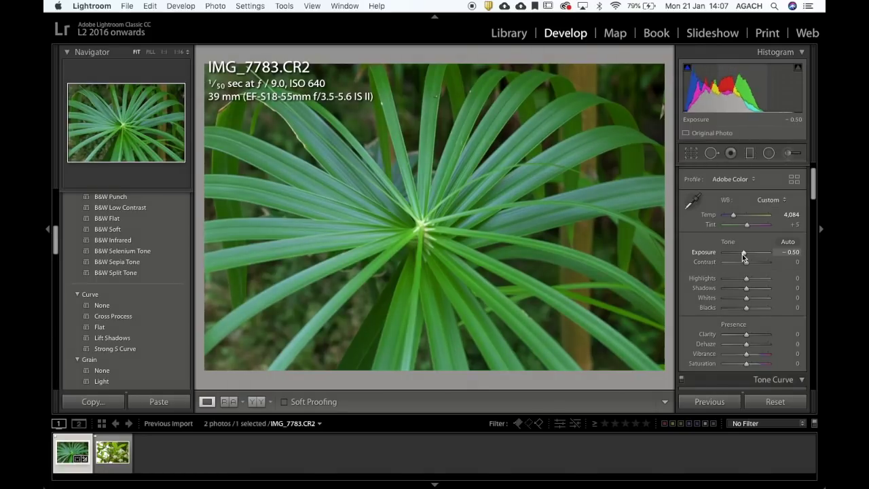
drag(744, 255, 744, 255)
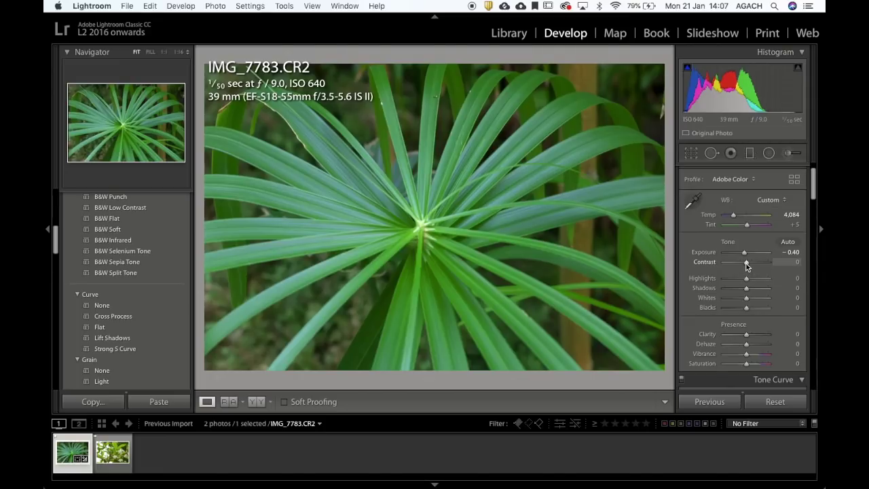
Try the palm leaf photo's Contrast at −100 and +100, and set it to +45
drag(745, 264, 715, 264)
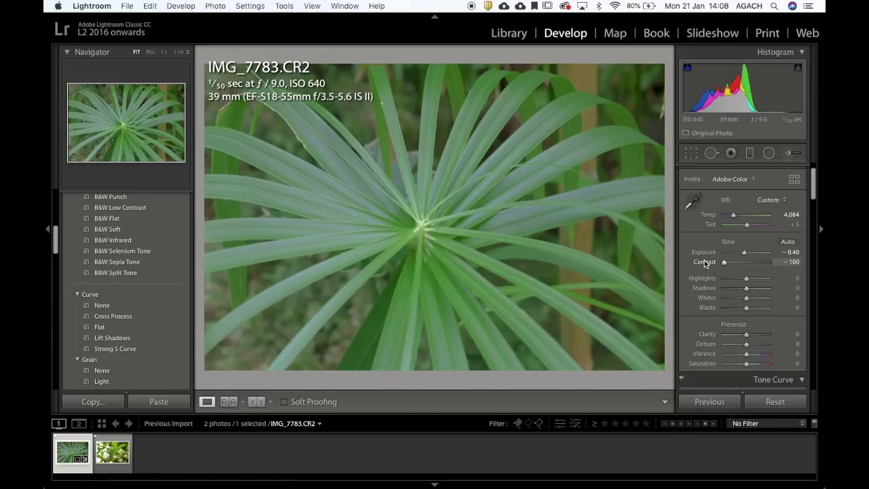
drag(705, 263, 778, 267)
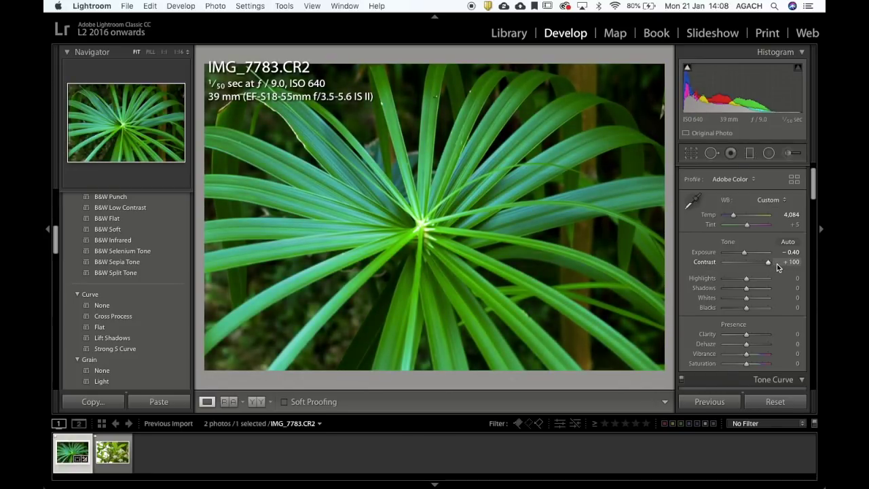
drag(777, 264, 755, 267)
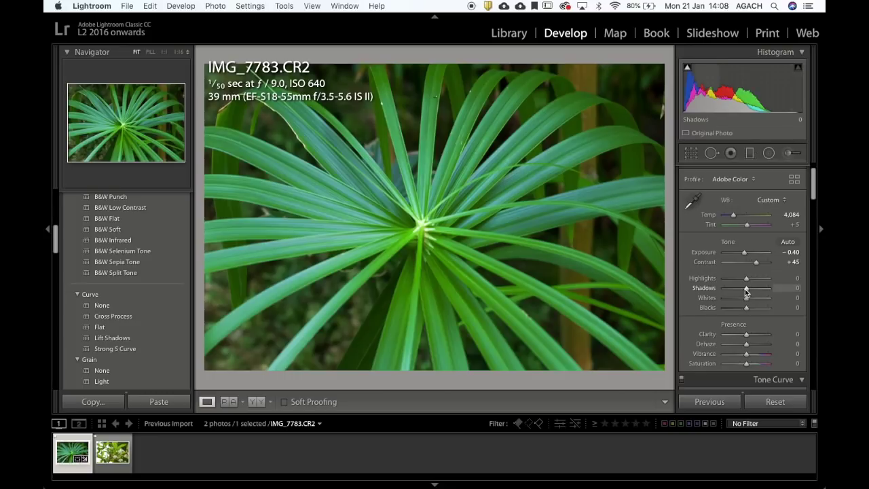
Set the palm leaf photo's tone to Highlights +33, Shadows −26, Whites −8 and Blacks −25
drag(747, 279, 791, 293)
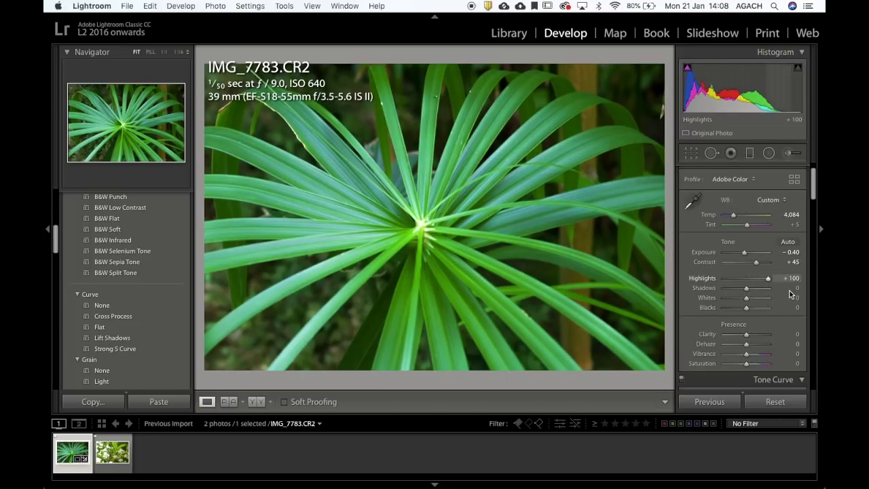
drag(768, 279, 751, 289)
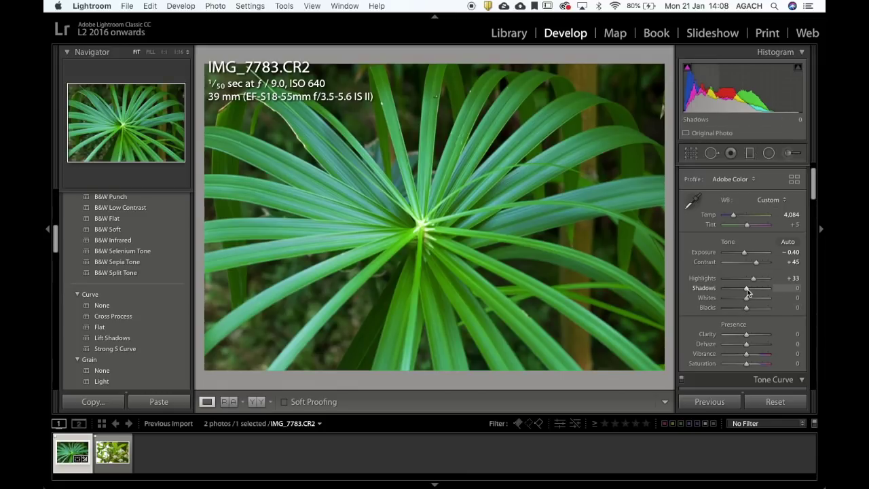
mouse_move(747, 289)
mouse_down()
mouse_move(717, 290)
mouse_move(782, 290)
mouse_move(742, 295)
mouse_up()
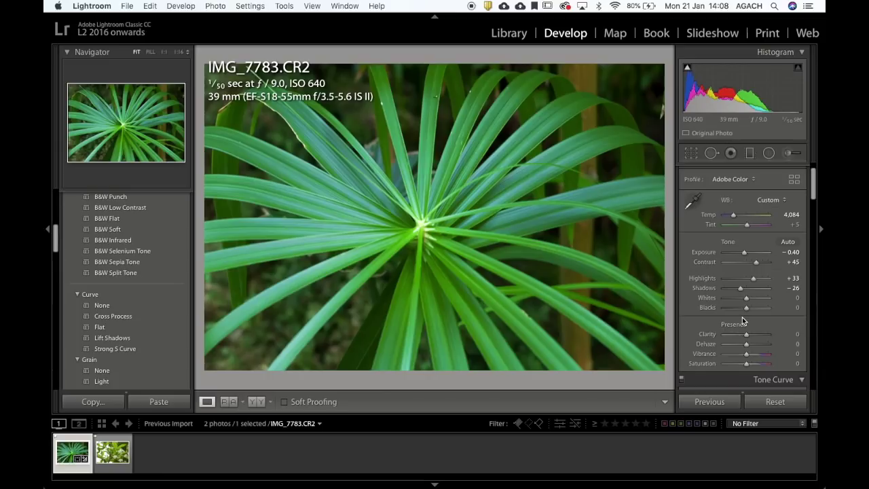
drag(748, 299, 742, 313)
Try Clarity at −100 and +100, set it to +23, and try the Dehaze adjustment, returning it to 0
scroll(741, 309, down, 5)
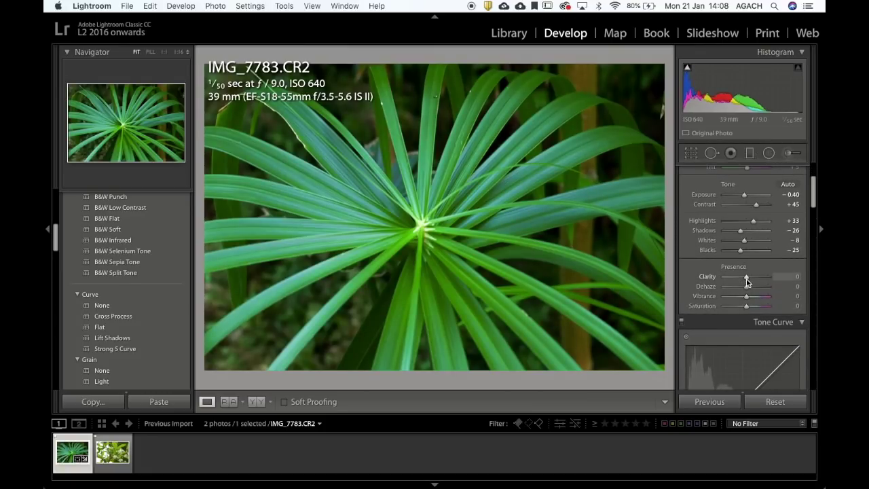
drag(747, 278, 692, 275)
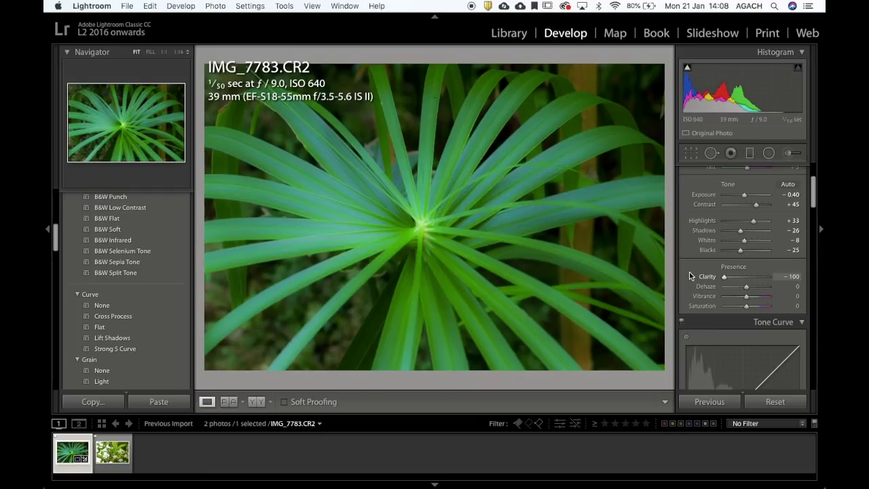
drag(690, 275, 817, 281)
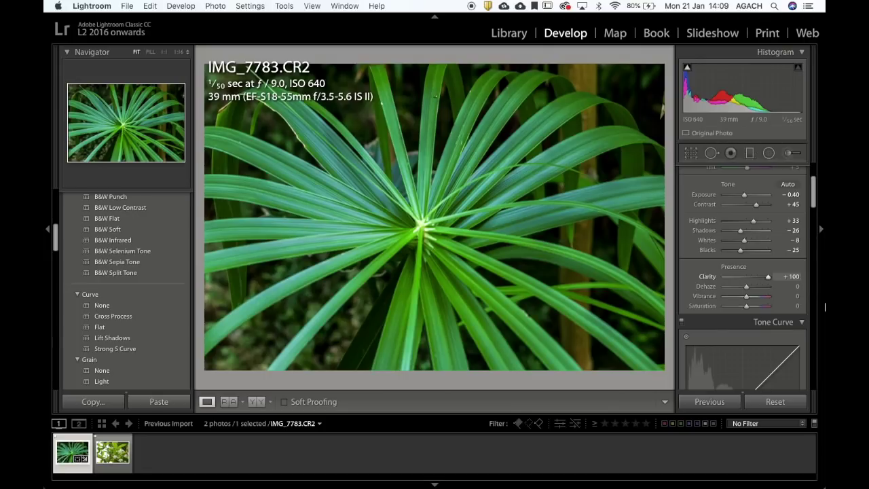
drag(766, 277, 750, 287)
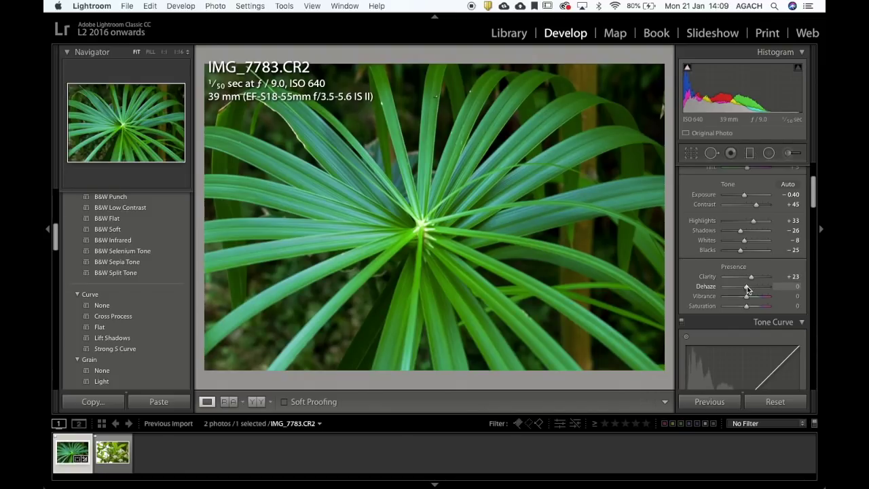
scroll(747, 286, down, 2)
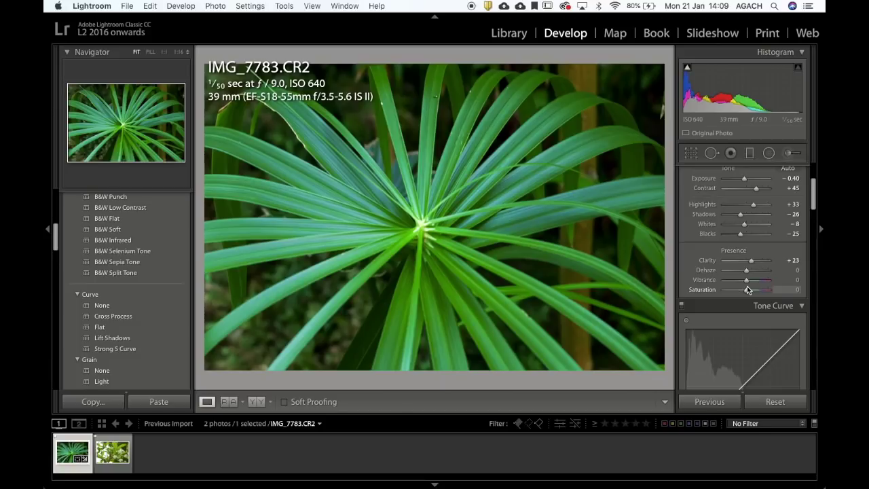
mouse_move(747, 270)
mouse_down()
mouse_move(790, 279)
mouse_move(694, 275)
mouse_move(746, 277)
mouse_up()
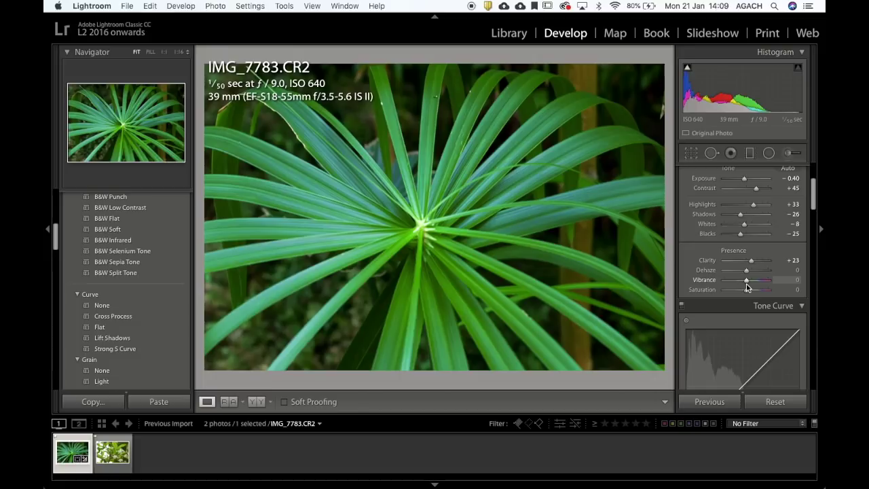
Try a Saturation of −100 on the palm leaf photo, reset it, and set Saturation to +6 and Vibrance to +22
scroll(746, 284, down, 1)
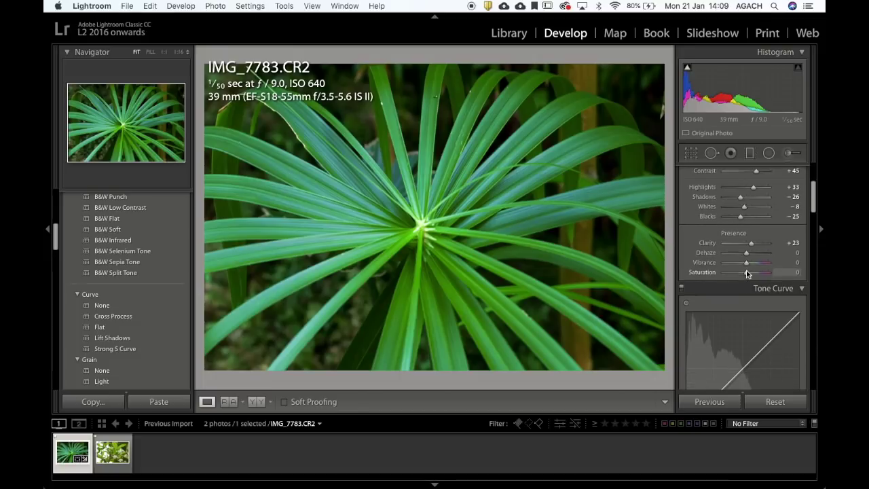
drag(745, 274, 695, 277)
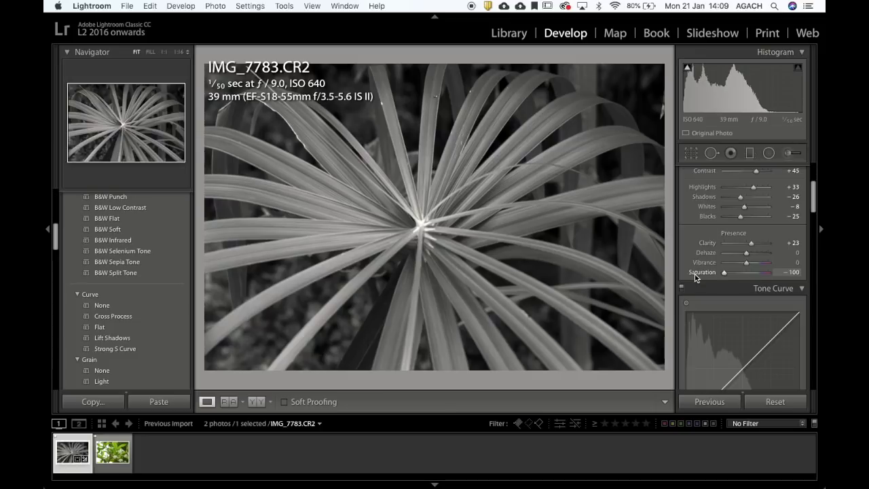
double_click(712, 272)
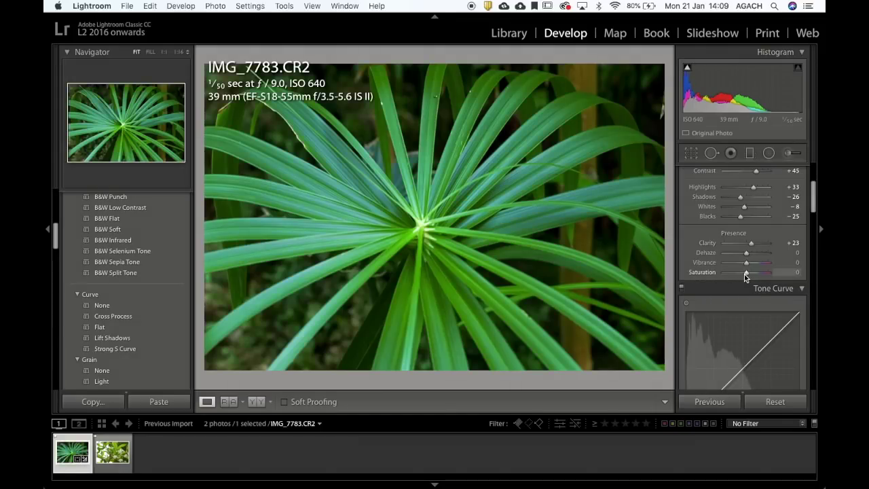
drag(746, 274, 748, 275)
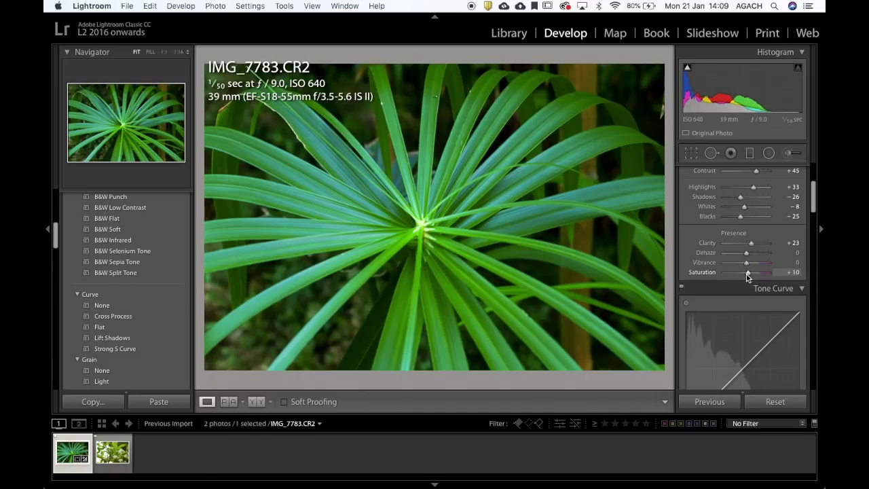
drag(747, 277, 750, 266)
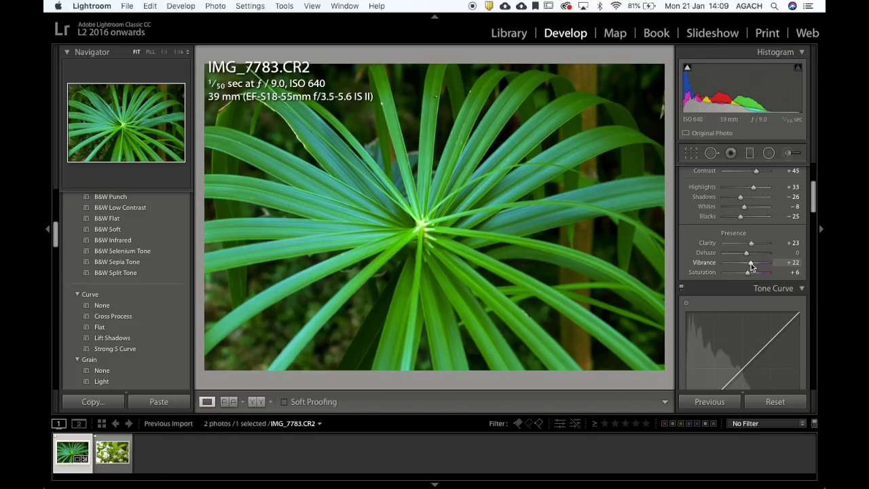
Examine the Tone Curve regions and the HSL color adjustments for Hue and Luminance
scroll(751, 265, down, 10)
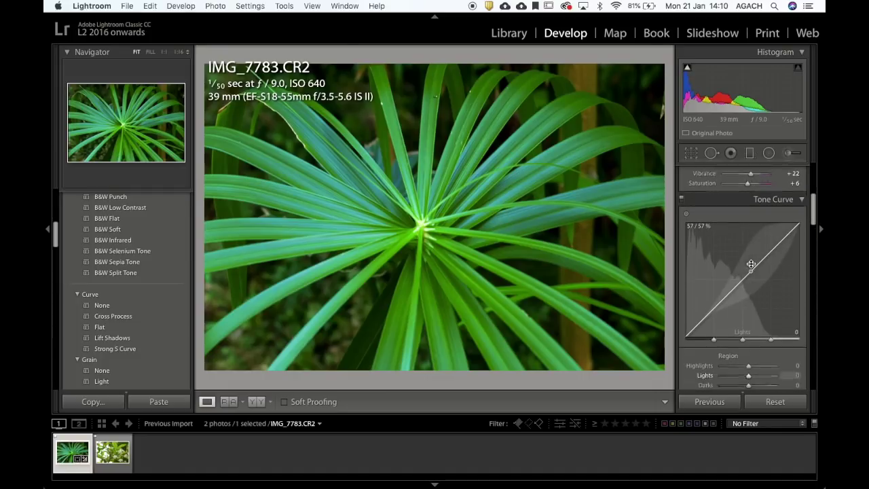
scroll(750, 264, up, 2)
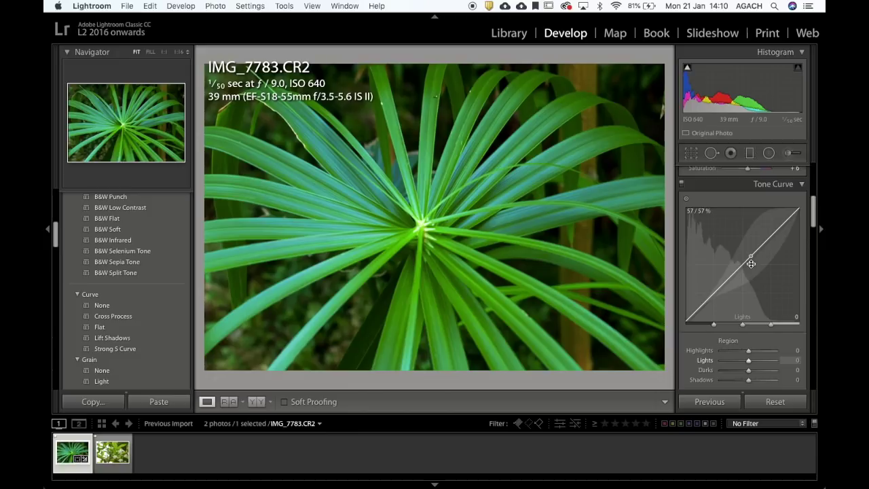
scroll(751, 264, down, 3)
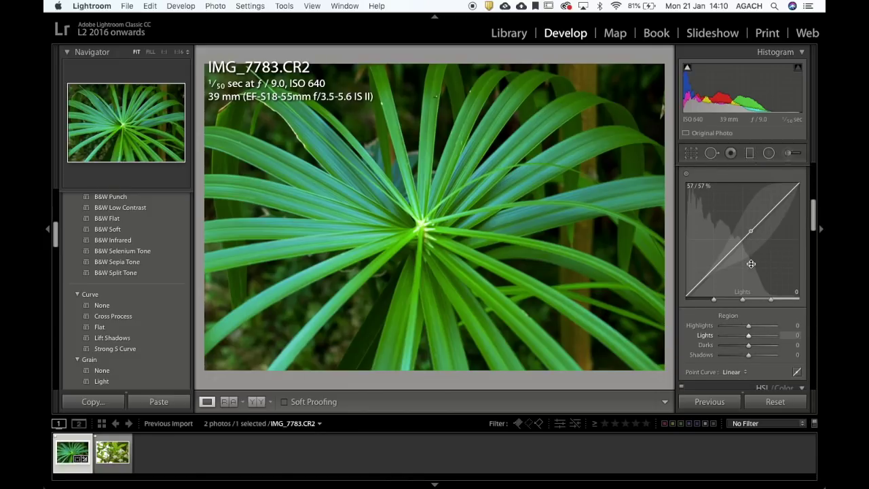
scroll(751, 263, down, 8)
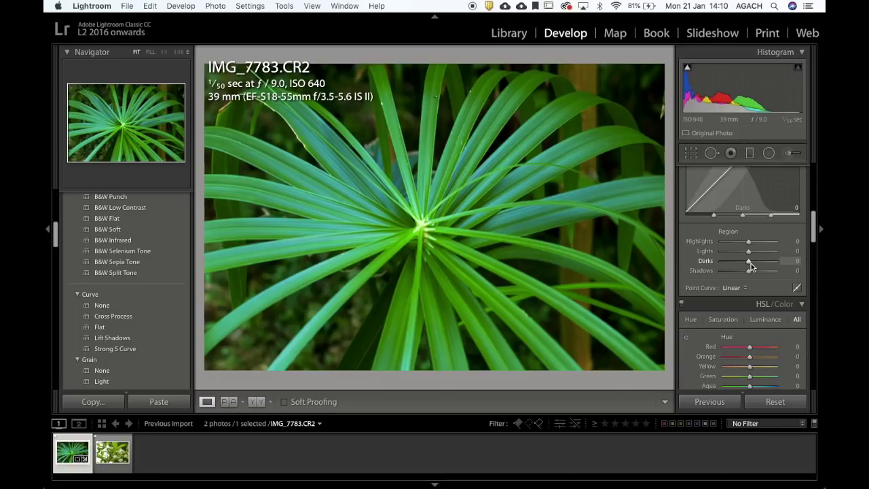
scroll(751, 264, down, 5)
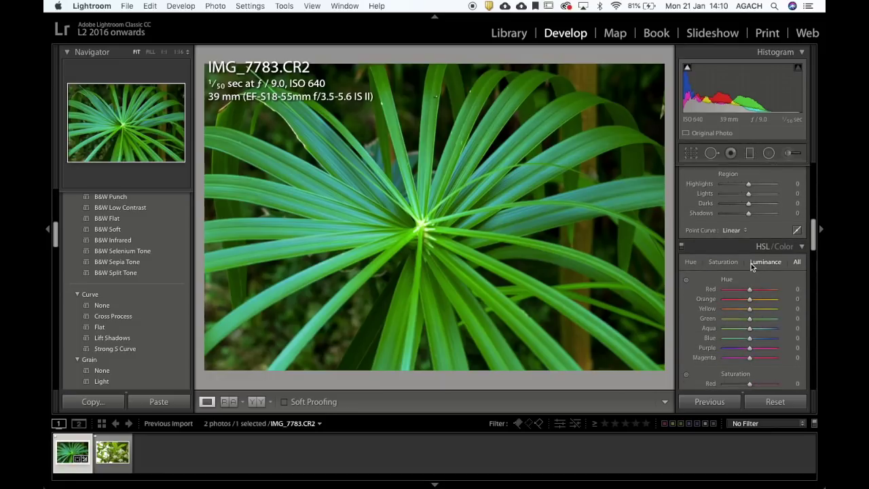
scroll(752, 267, down, 2)
click(691, 236)
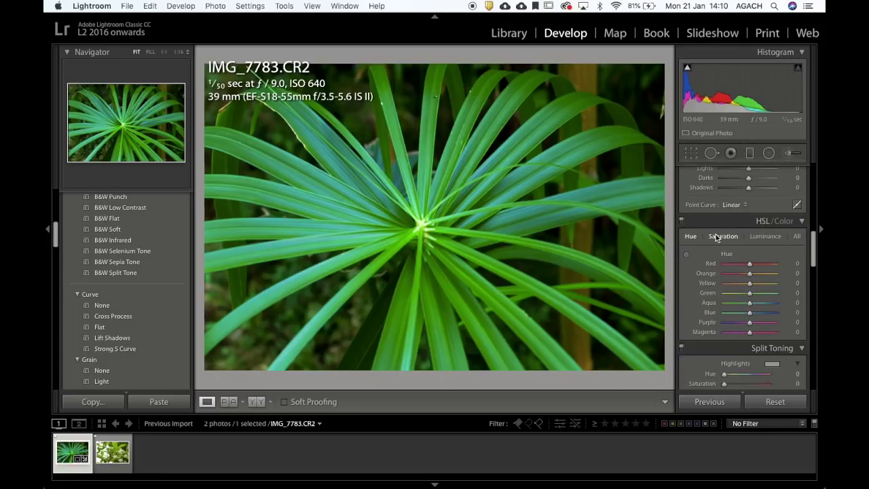
click(757, 237)
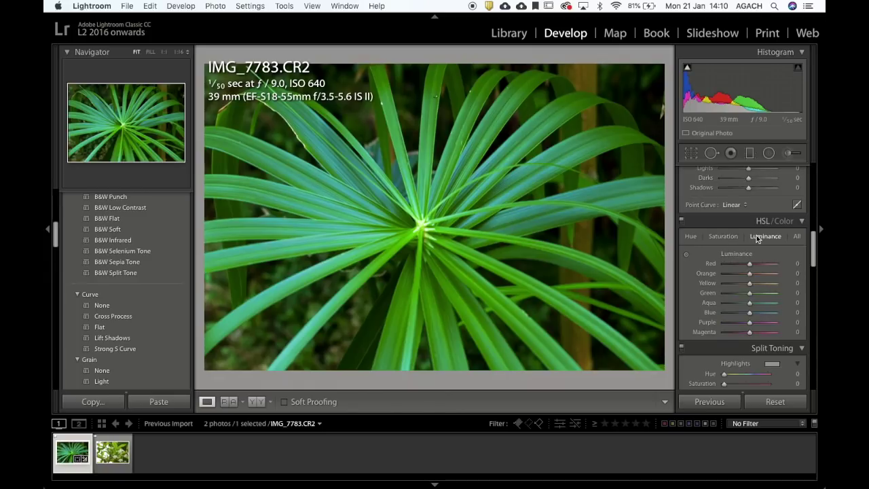
Try shifting the Green hue of the palm leaf photo and reset it
click(689, 237)
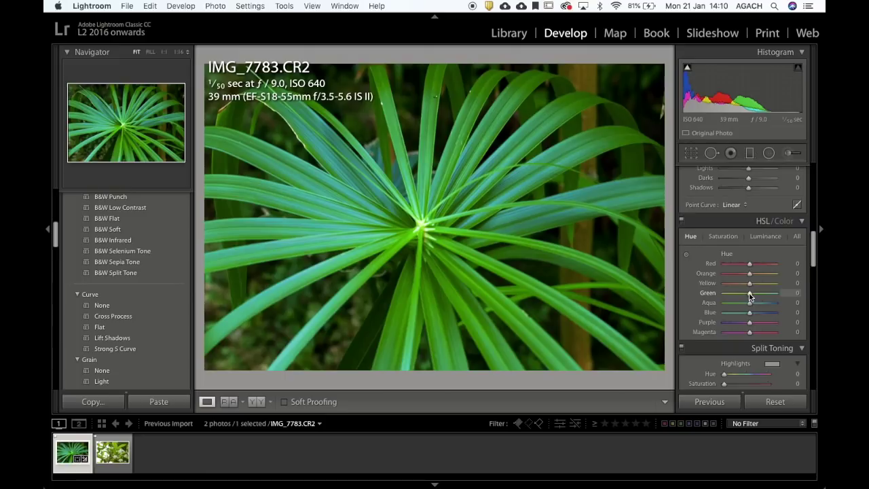
mouse_move(749, 293)
mouse_down()
mouse_move(707, 293)
mouse_move(791, 299)
mouse_move(754, 299)
mouse_up()
double_click(708, 293)
Try a Green saturation of −100 on the palm leaf photo, reset it, and readjust the Green saturation
click(723, 236)
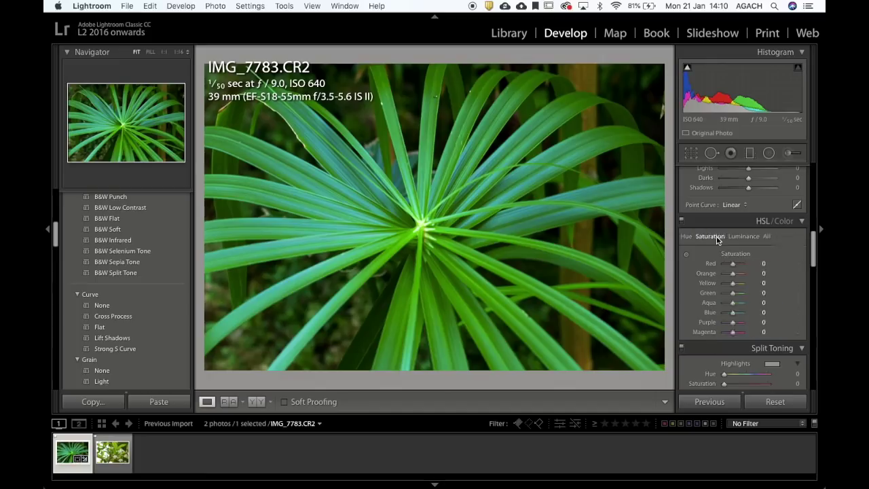
drag(749, 294, 699, 294)
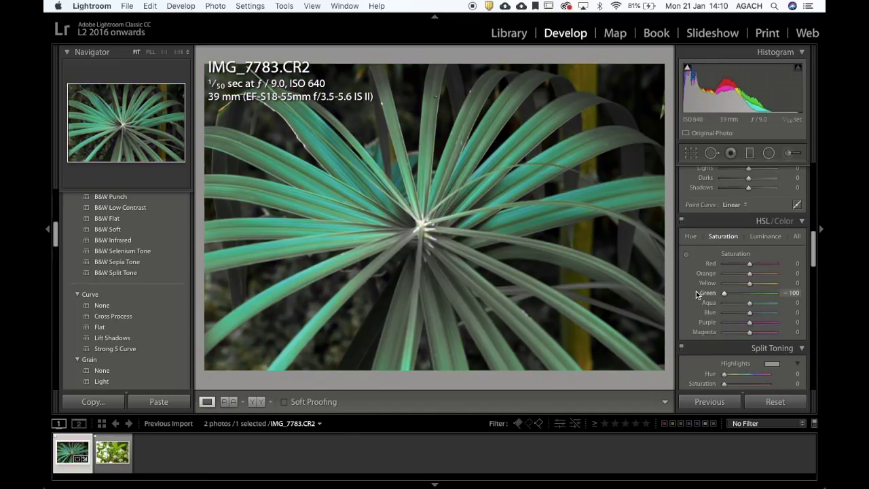
double_click(698, 293)
drag(763, 294, 751, 299)
Select the white flower photo IMG_7819.CR2, try its Green saturation at +100, and lower it to +26
click(128, 462)
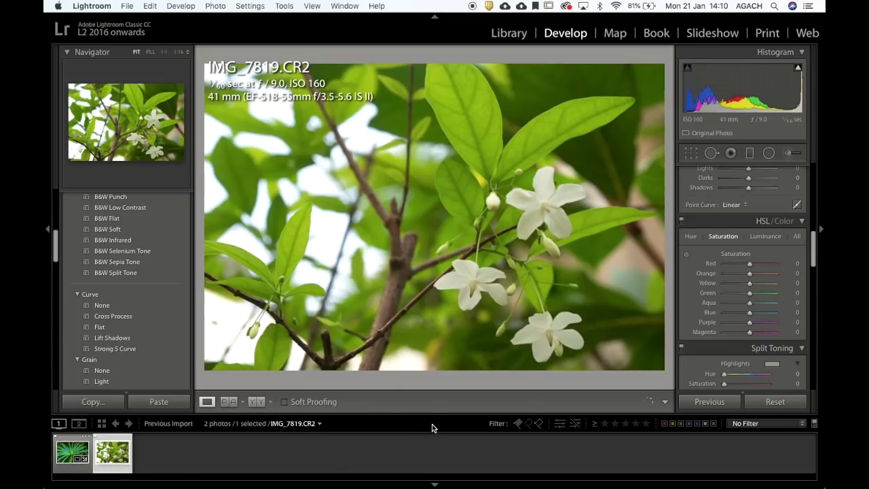
drag(749, 293, 777, 296)
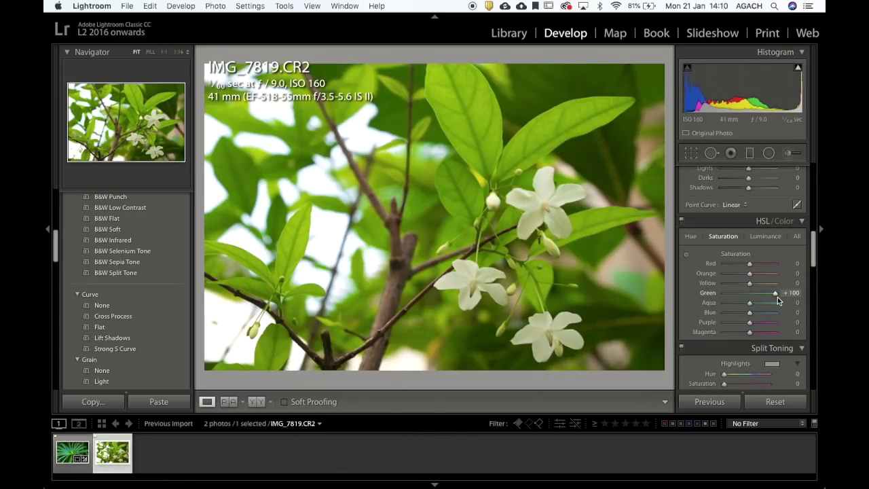
mouse_move(772, 298)
mouse_down()
mouse_move(723, 295)
mouse_move(760, 303)
mouse_up()
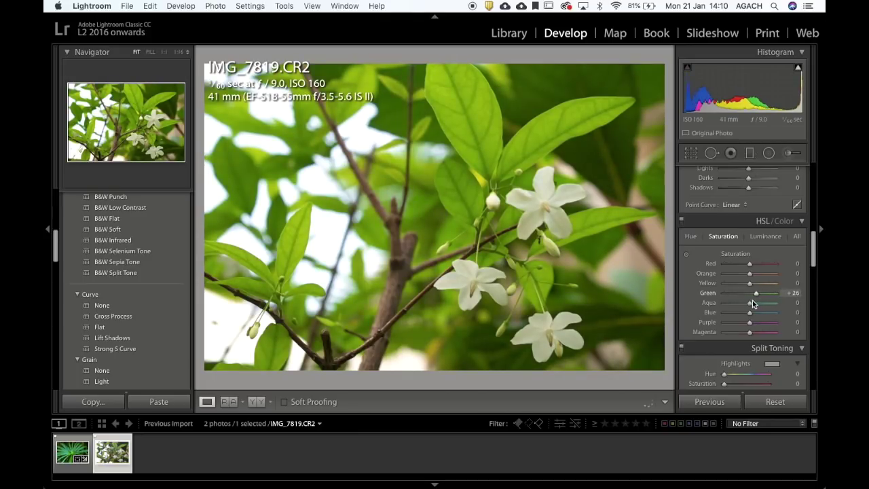
Reset the white flower photo's Green saturation and adjust the Green luminance of the palm leaf photo IMG_7783.CR2
double_click(708, 296)
click(72, 451)
click(762, 237)
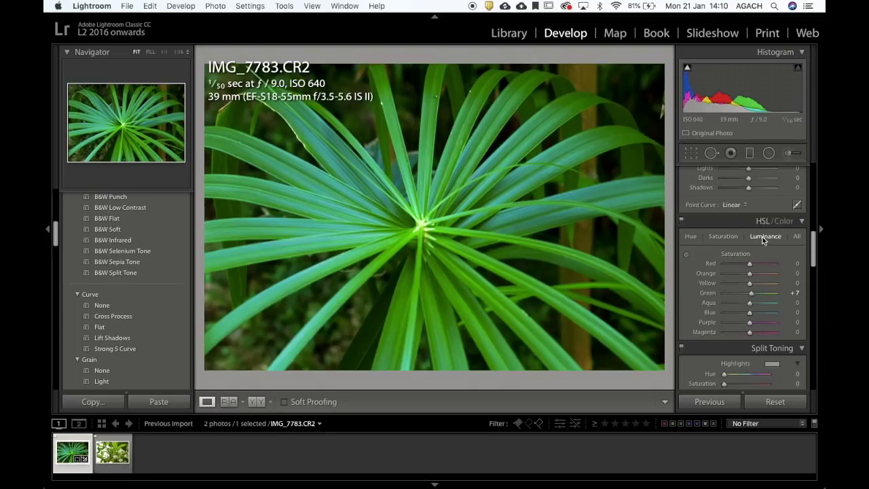
mouse_move(750, 297)
mouse_down()
mouse_move(710, 293)
mouse_move(778, 294)
mouse_move(746, 299)
mouse_up()
Collapse the Split Toning section of the palm leaf photo's adjustments
scroll(747, 298, down, 3)
scroll(747, 299, down, 3)
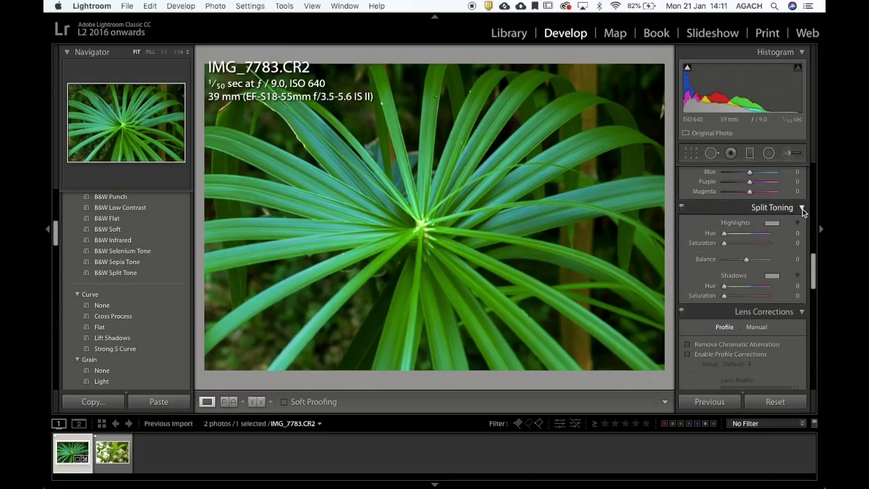
click(802, 208)
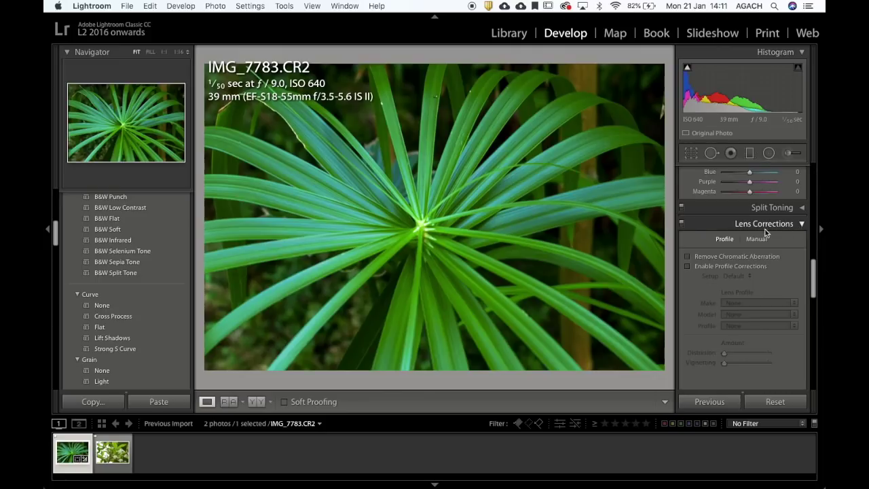
Try Remove Chromatic Aberration and Enable Profile Corrections on the palm leaf photo and turn both off again
click(687, 260)
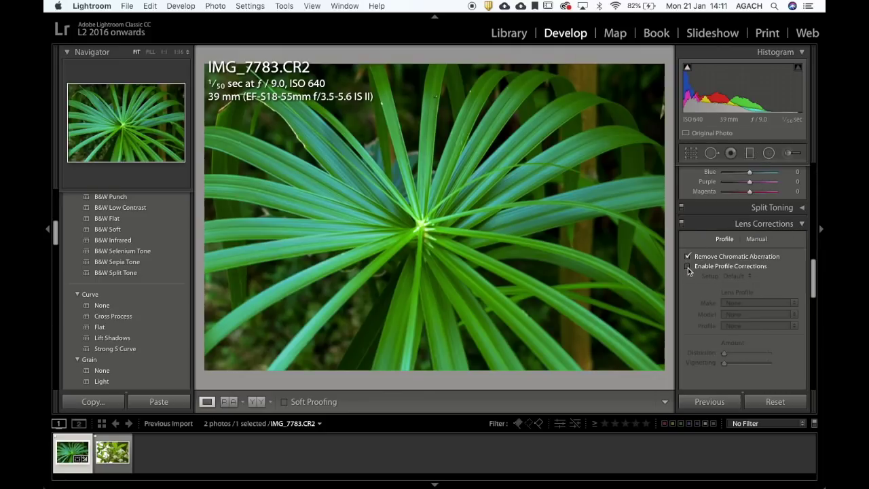
click(688, 267)
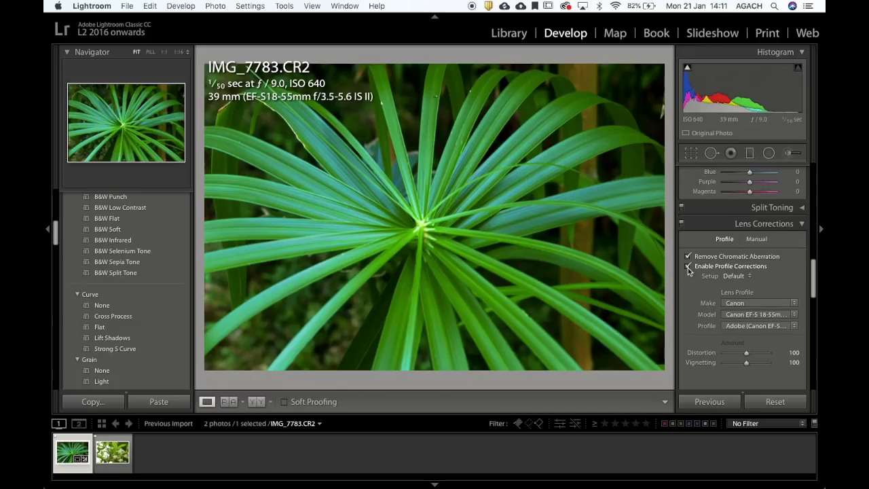
click(687, 267)
click(687, 256)
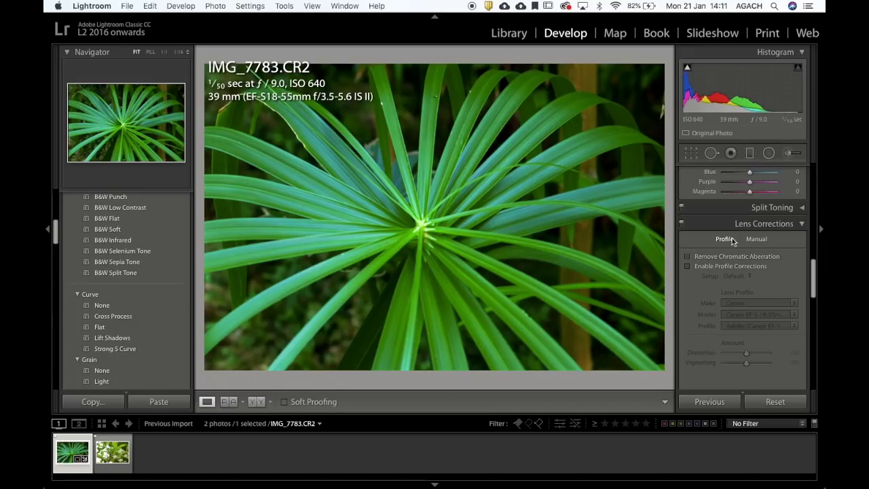
Collapse the Lens Corrections and Transform sections to reach the Effects settings
click(799, 225)
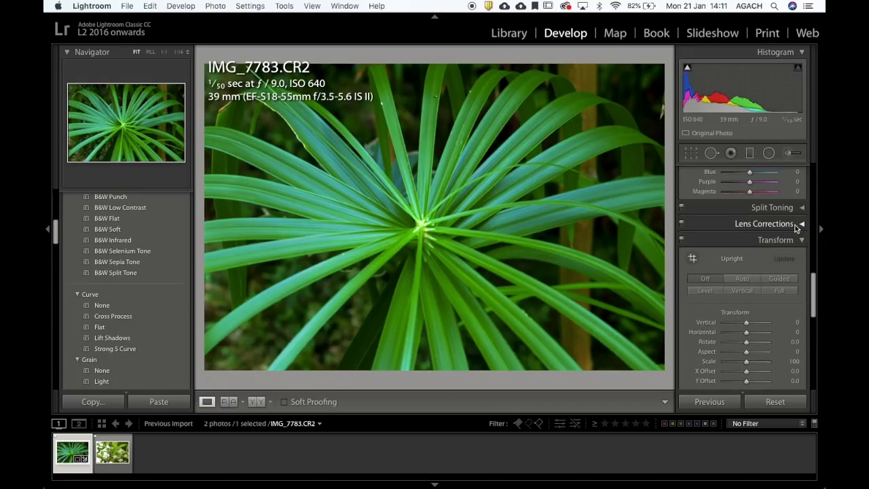
click(802, 242)
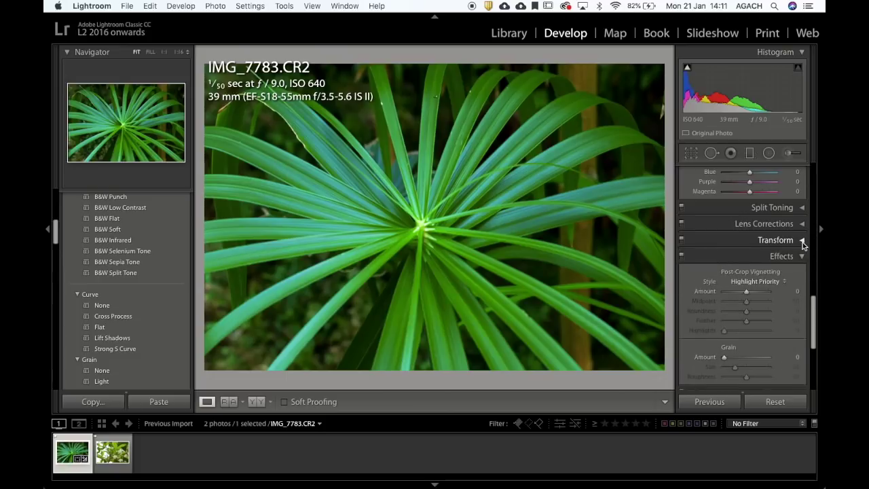
scroll(803, 255, down, 3)
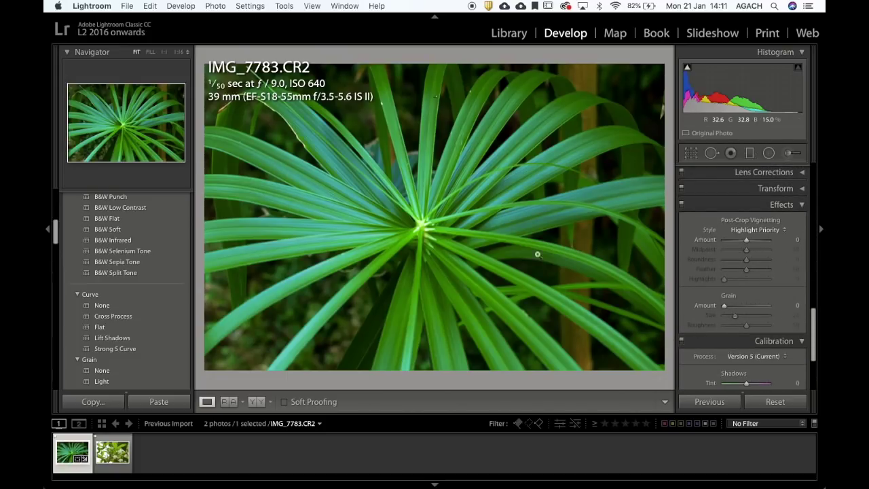
Apply the Light vignetting preset to the palm leaf photo and adjust it to Amount −14, Midpoint 59 and Roundness −6
scroll(172, 303, down, 10)
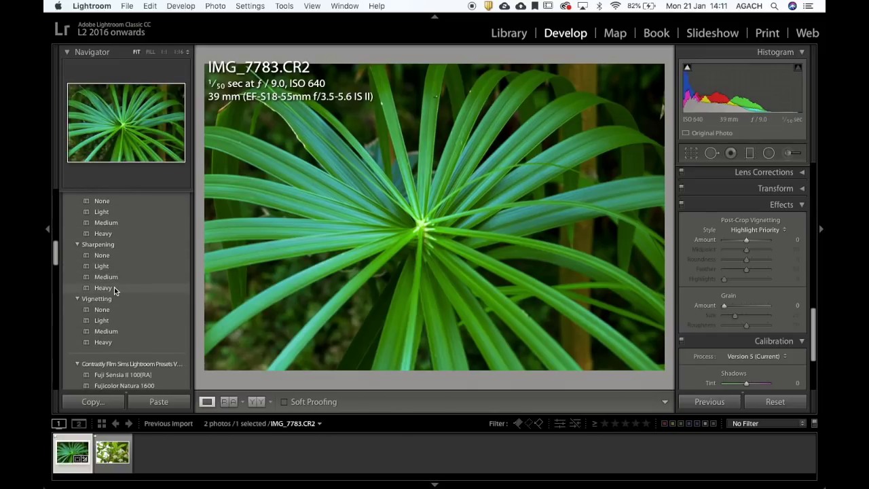
click(116, 332)
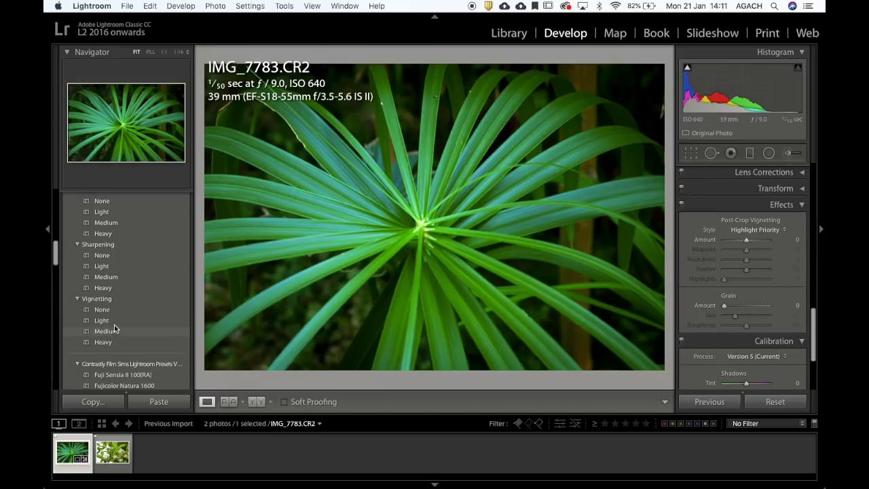
click(112, 320)
click(112, 320)
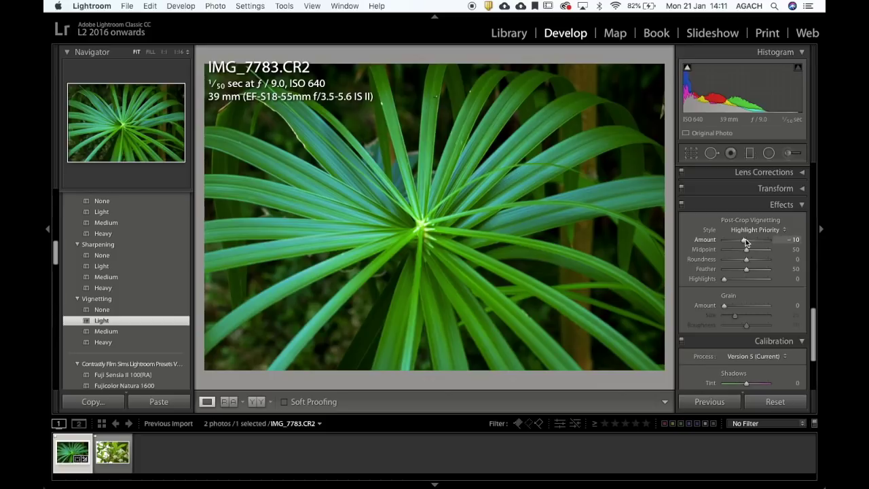
drag(745, 241, 745, 259)
Collapse the Calibration section below the Effects settings
scroll(745, 259, down, 3)
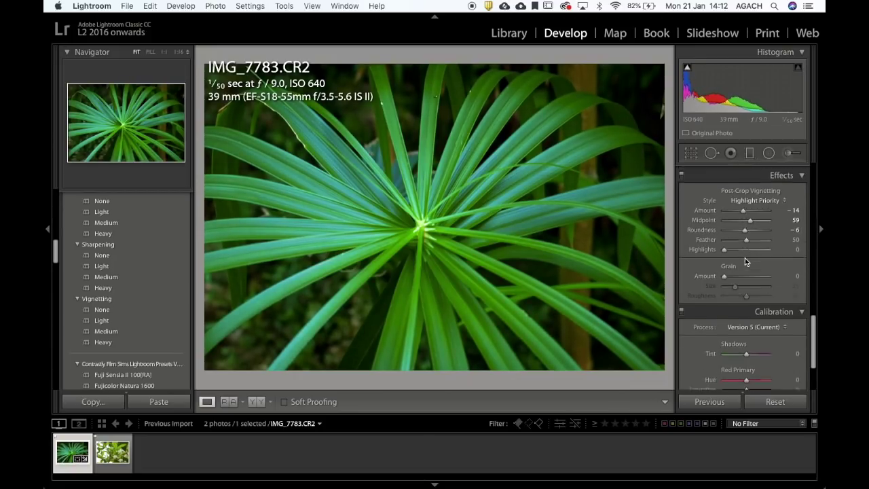
scroll(745, 258, down, 3)
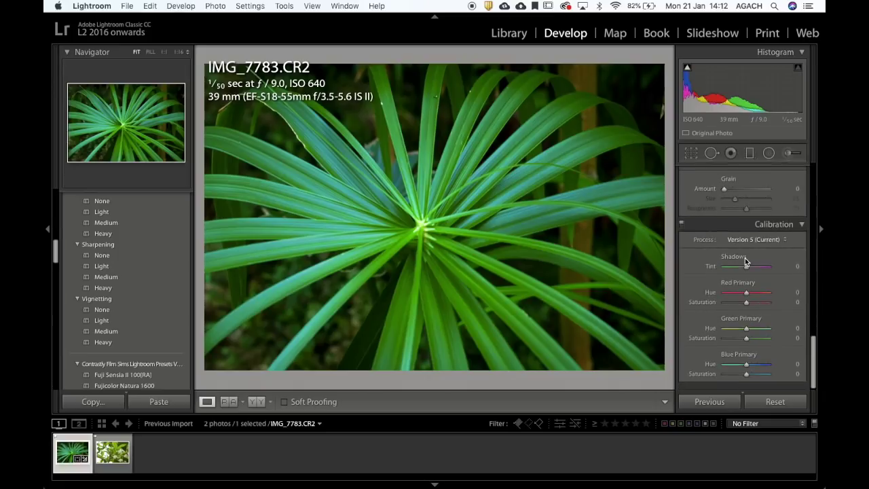
click(802, 231)
Examine the settings of the Adjustment Brush and the Spot Removal tool above the Basic adjustments
scroll(742, 226, up, 10)
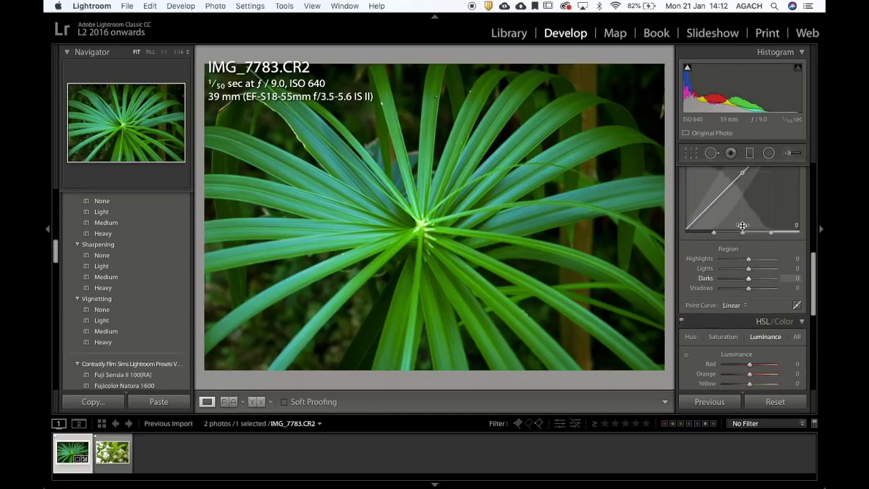
scroll(742, 225, up, 5)
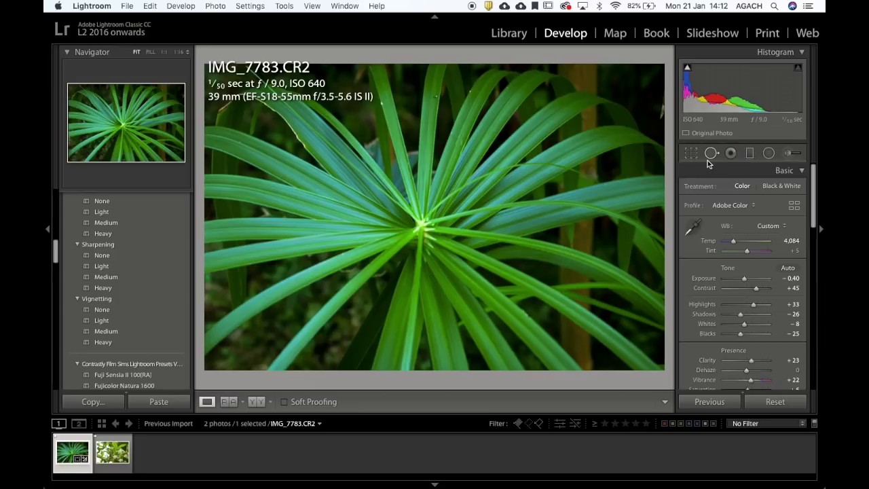
click(789, 153)
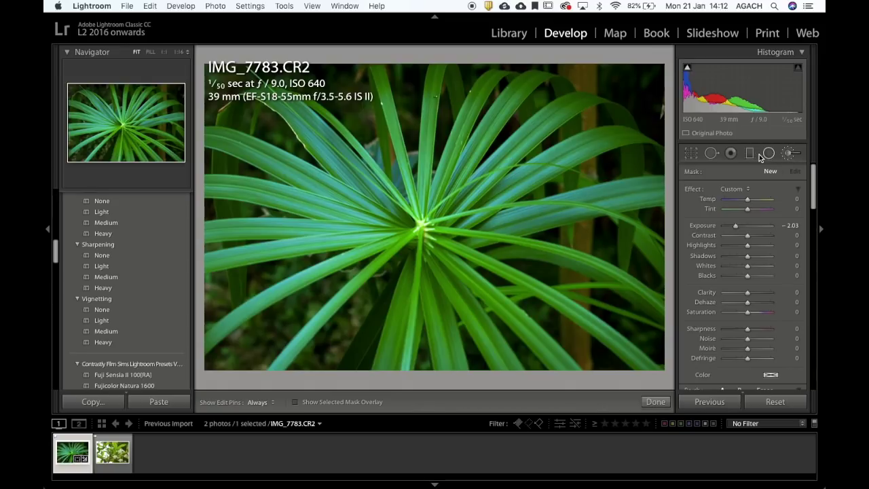
click(712, 155)
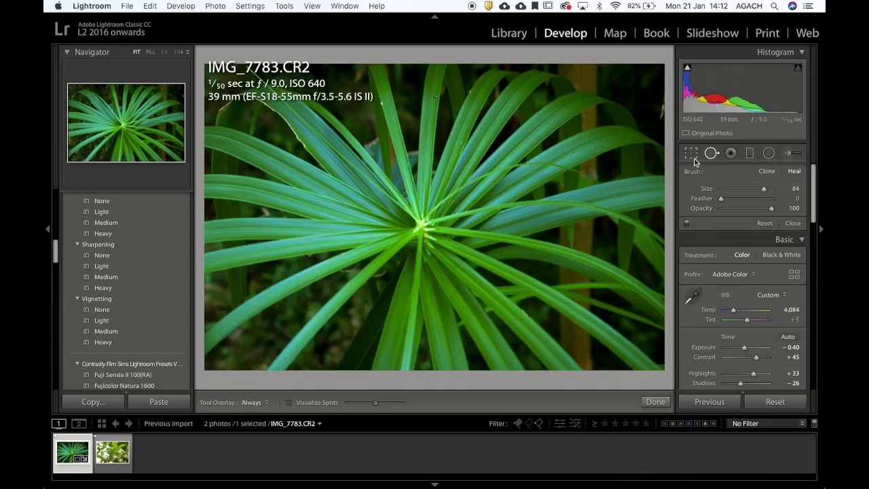
scroll(730, 279, down, 2)
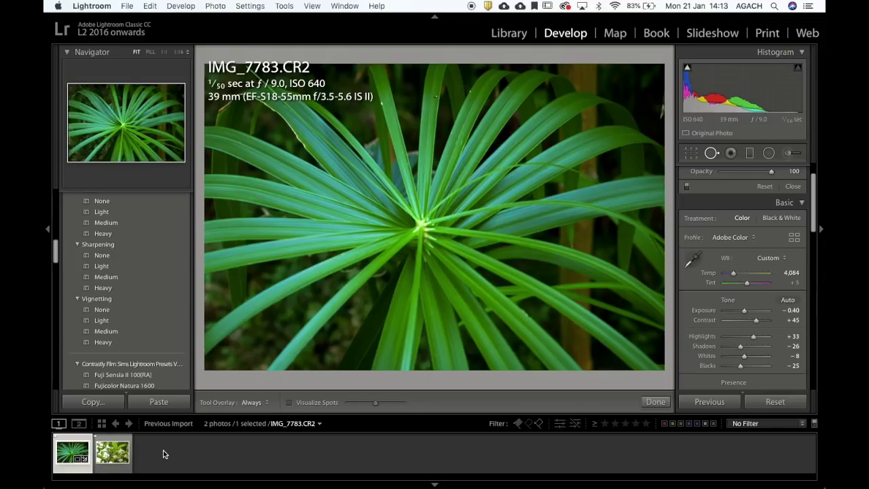
Select both the palm leaf and white flower photos in the filmstrip, with the palm leaf photo as the active one
key(super+a)
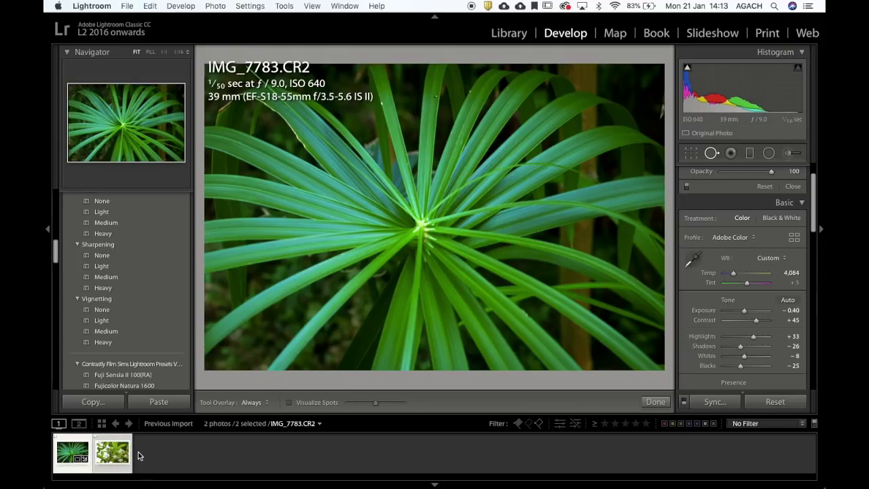
key(super+d)
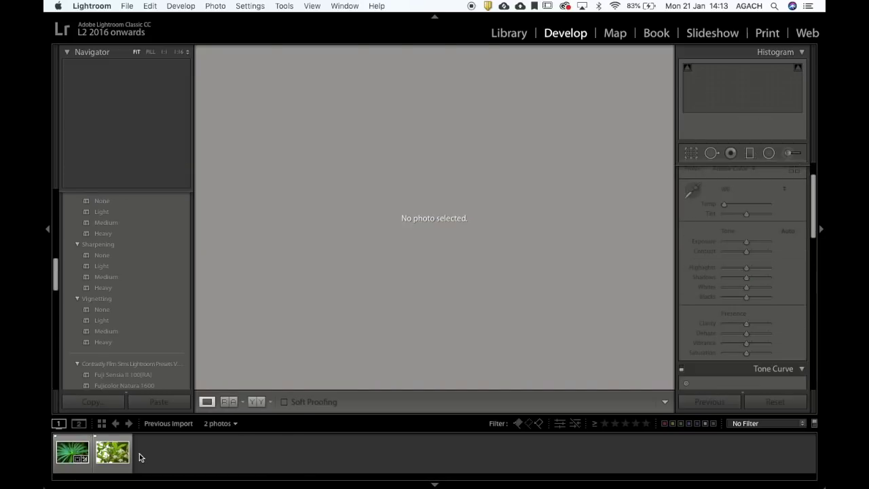
click(69, 466)
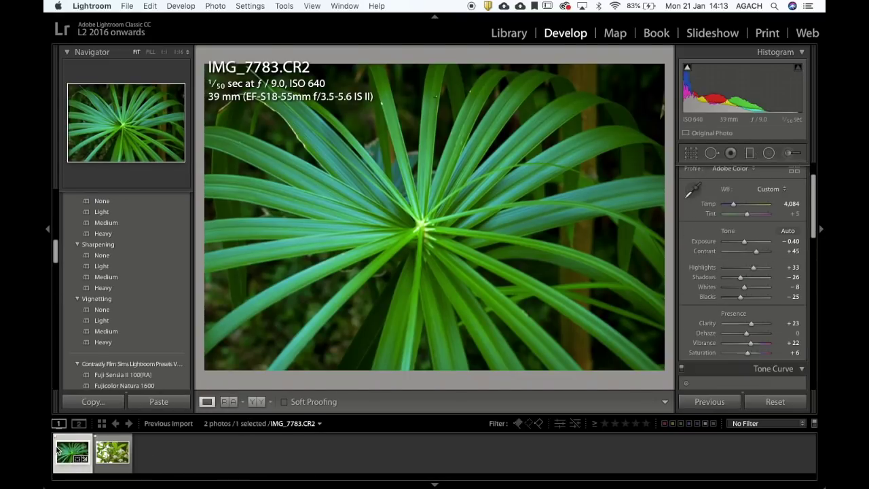
shift+click(112, 452)
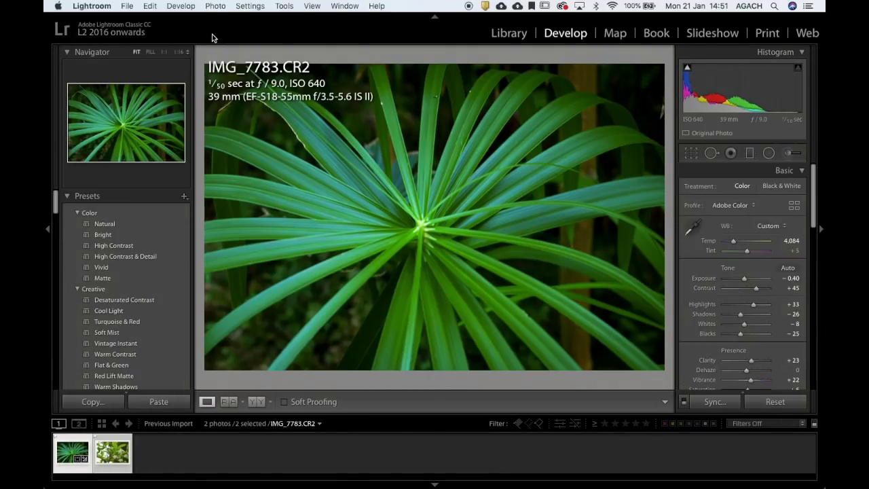
Start an export of the two selected photos and set the export location to Desktop
click(129, 7)
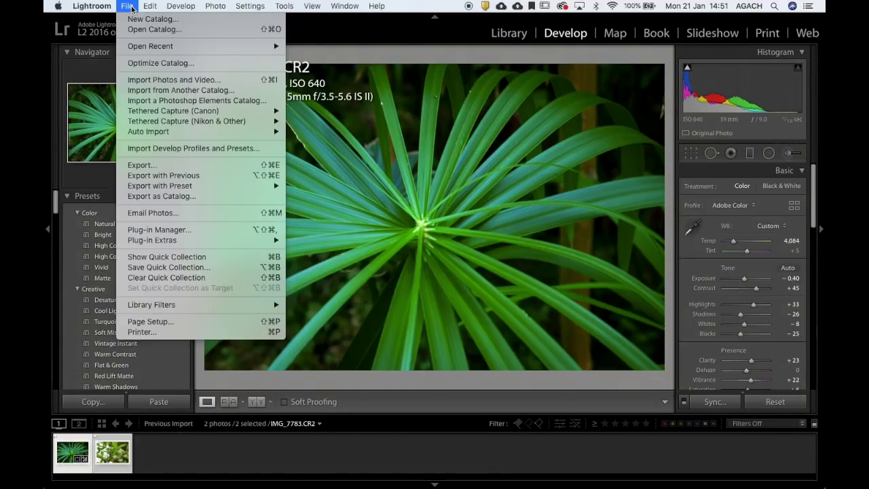
click(163, 168)
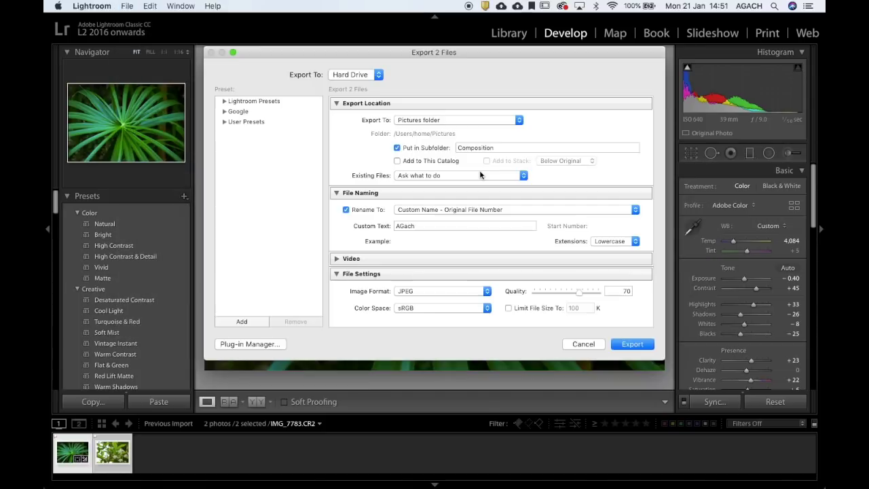
click(463, 122)
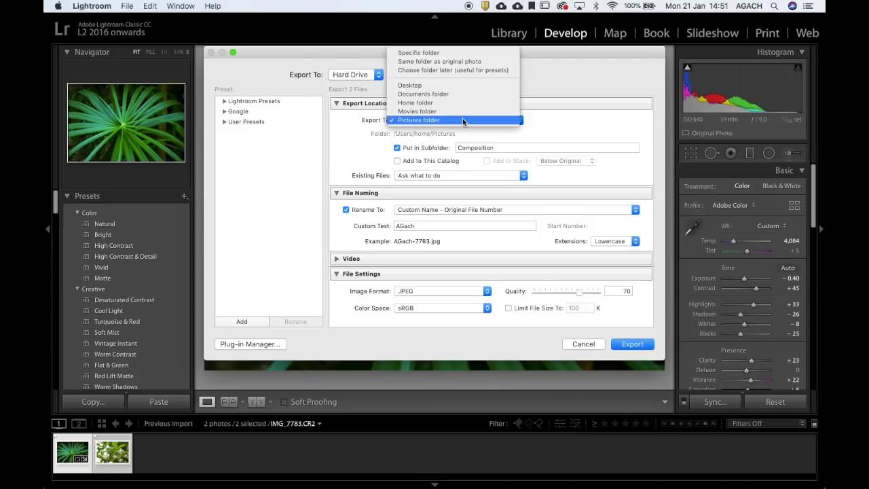
click(479, 85)
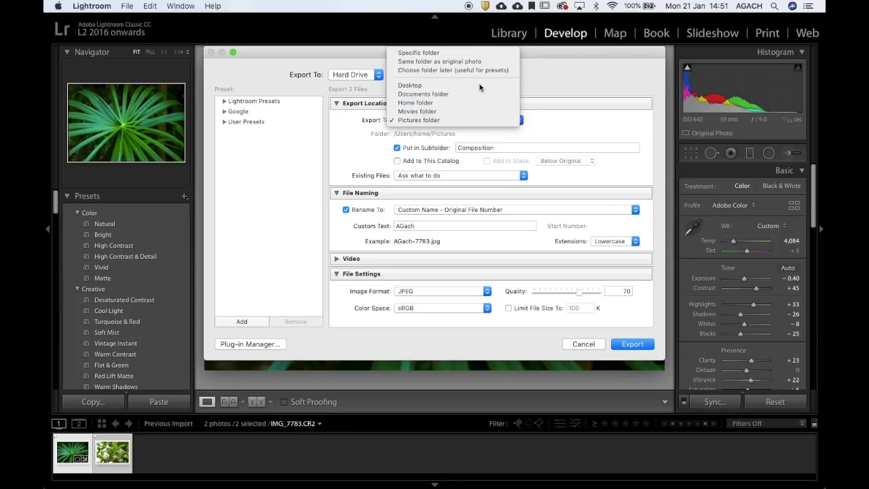
Keep the export going into a subfolder and name that subfolder Shutter Speed
click(397, 148)
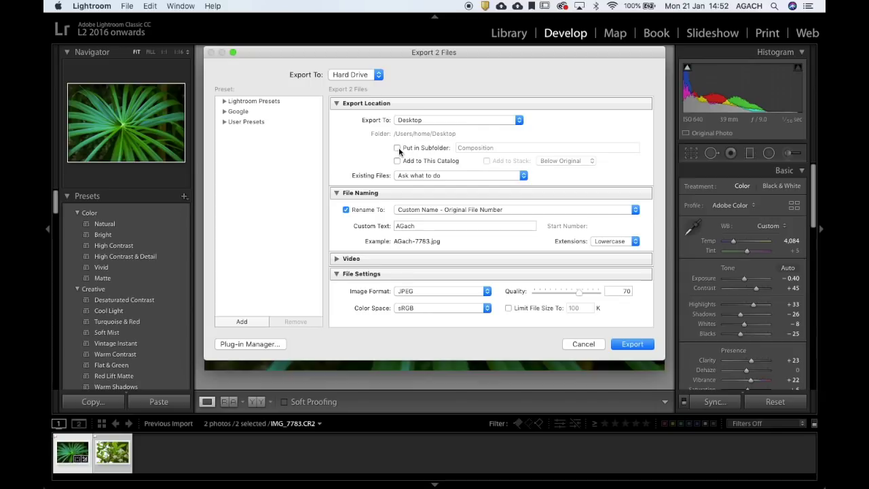
click(397, 148)
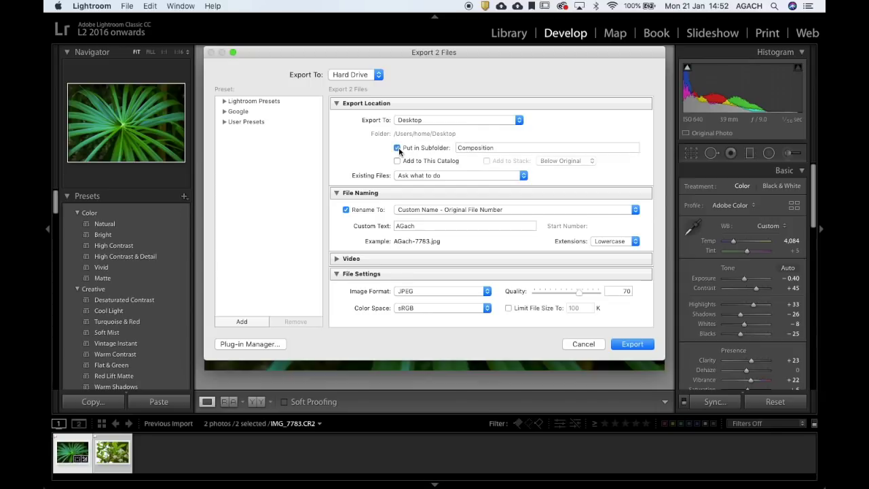
double_click(511, 149)
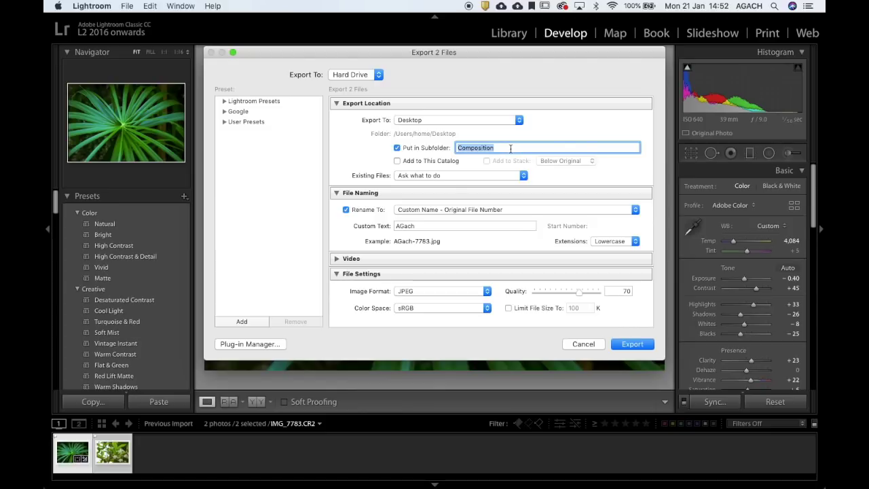
text(Shutter Spee)
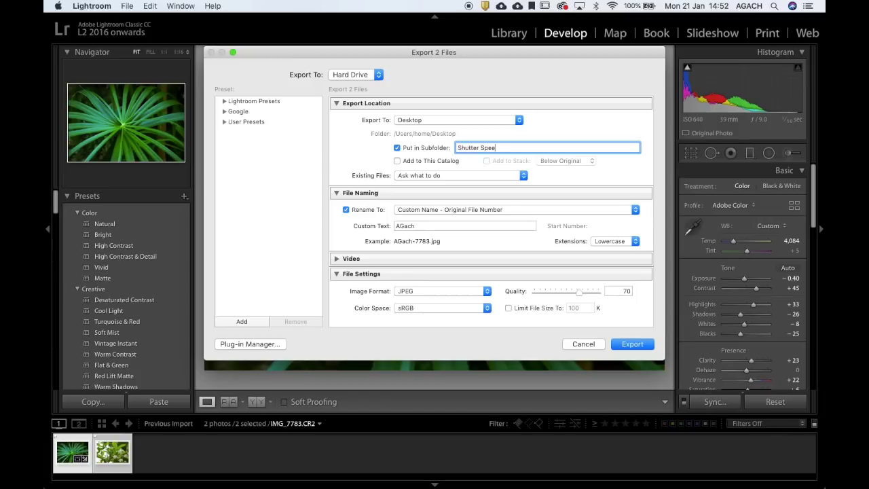
text(d)
Rename the exported files with Custom Name - Sequence, using the photographer's full name followed by _ABlock_Sp2019 as custom text
click(404, 213)
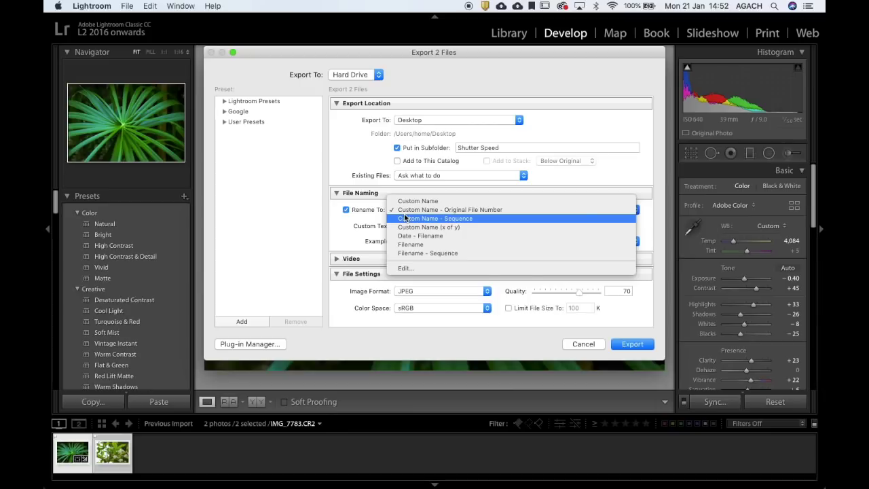
click(404, 218)
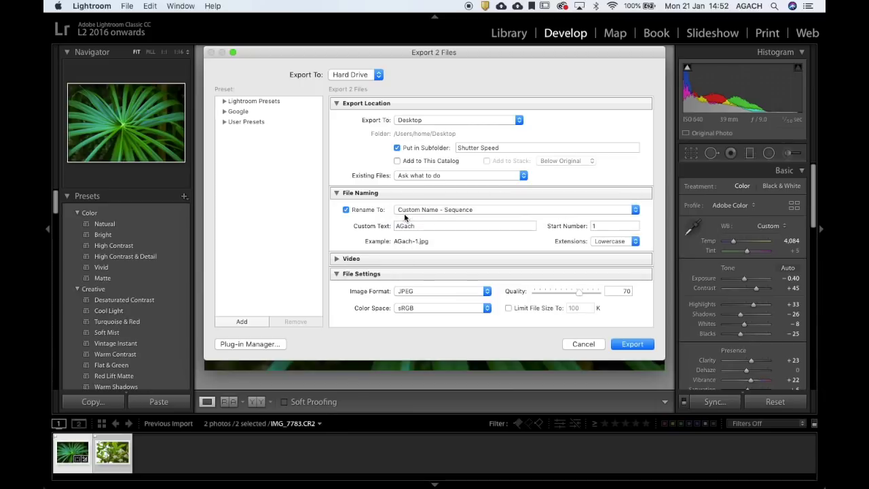
double_click(421, 226)
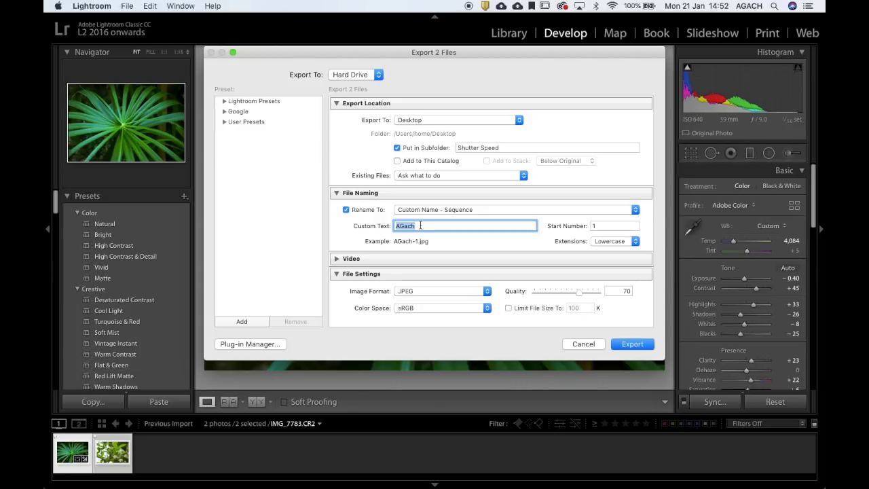
text(A)
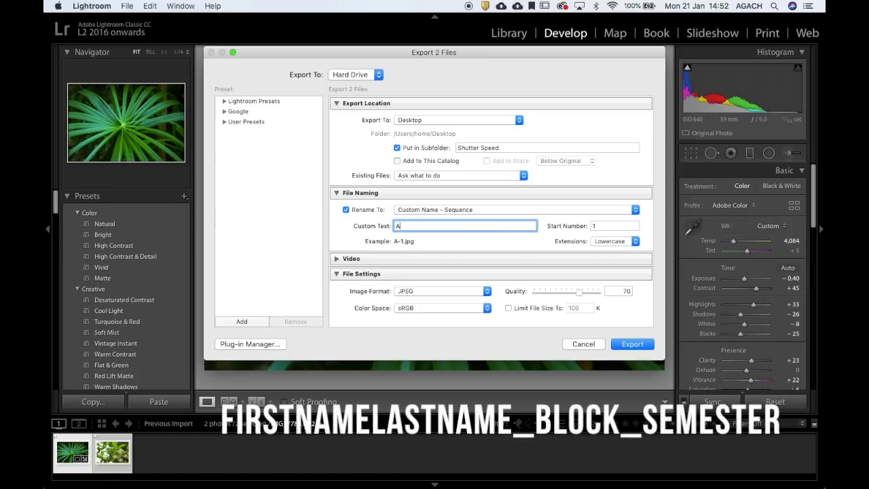
text(MariaGach)
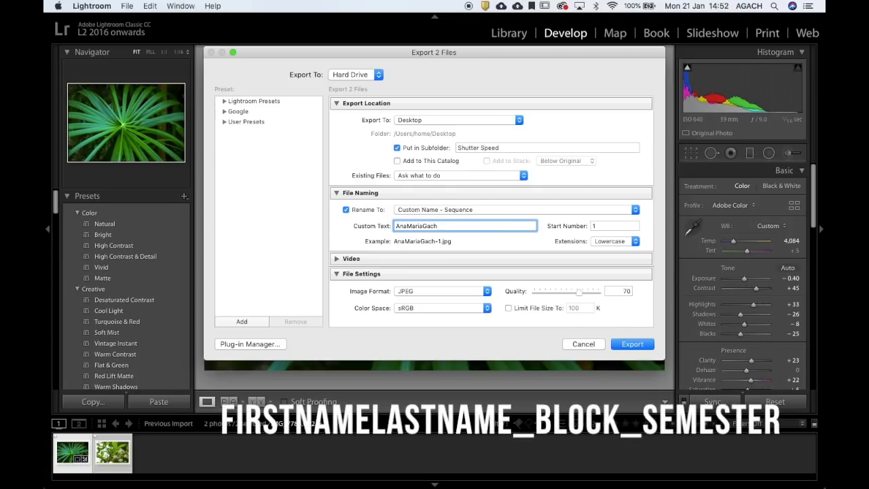
text(_)
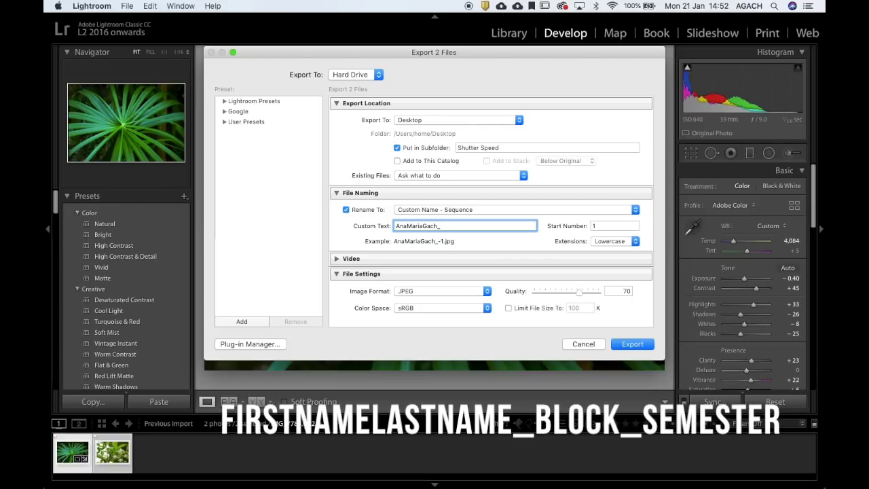
text(ABlock_Sp2019)
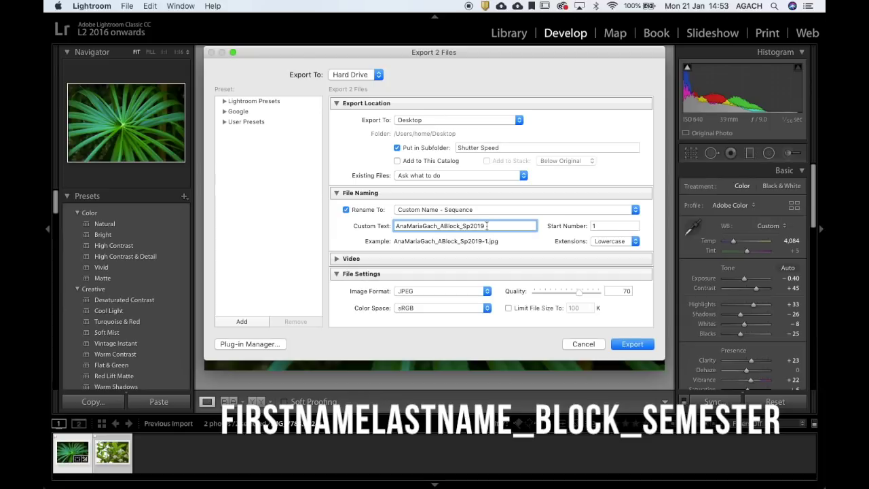
Switch the export file naming to Custom Name - Original File Number, keeping the custom text
double_click(499, 226)
click(496, 209)
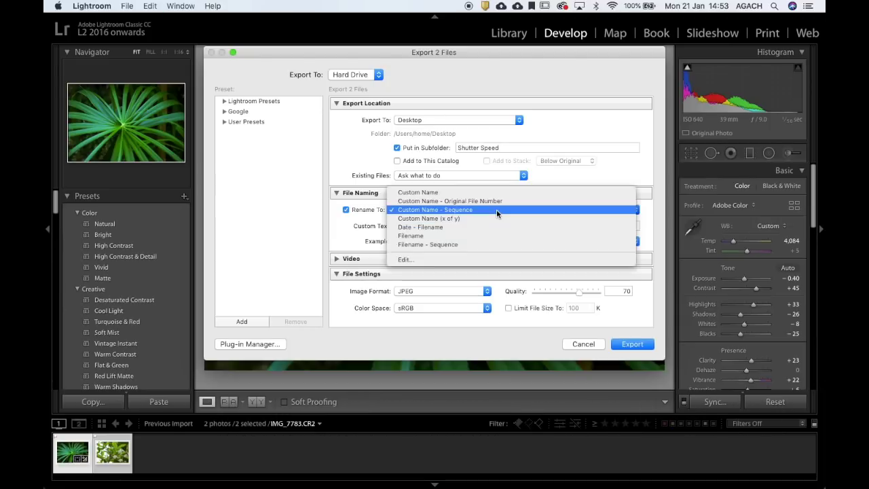
click(496, 201)
double_click(499, 225)
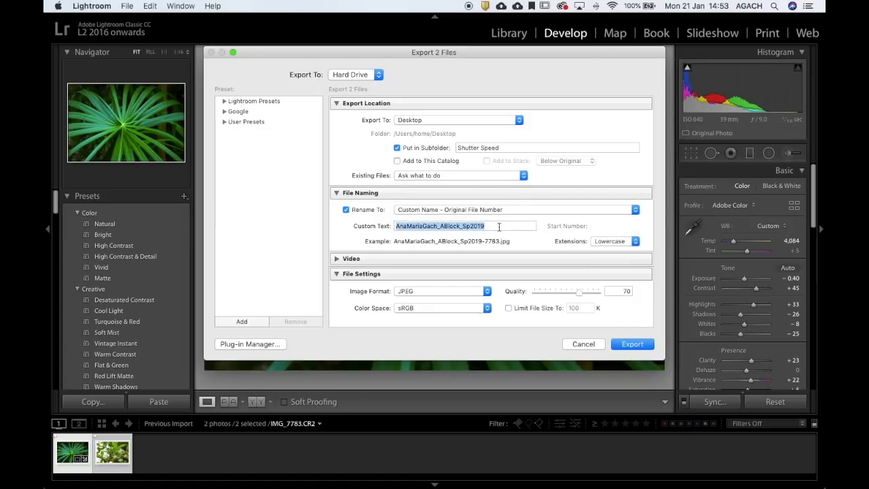
click(499, 226)
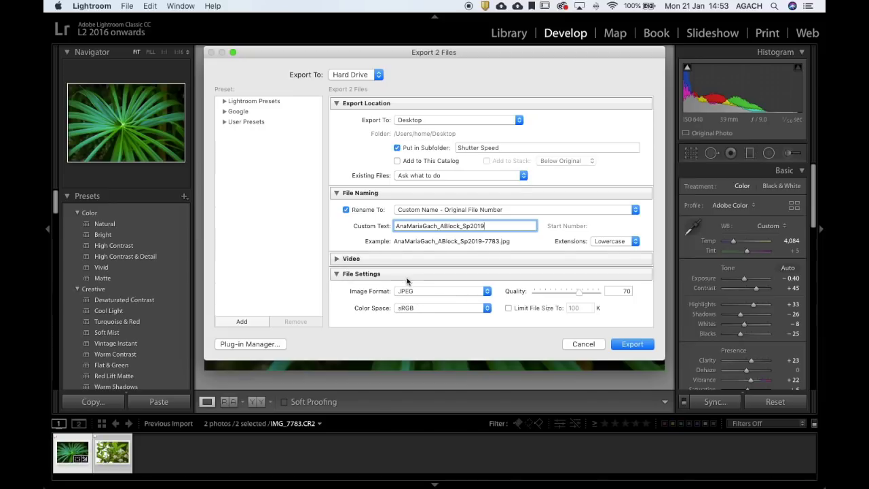
Keep JPEG as the export image format and set its quality to 60
scroll(407, 281, down, 2)
click(410, 250)
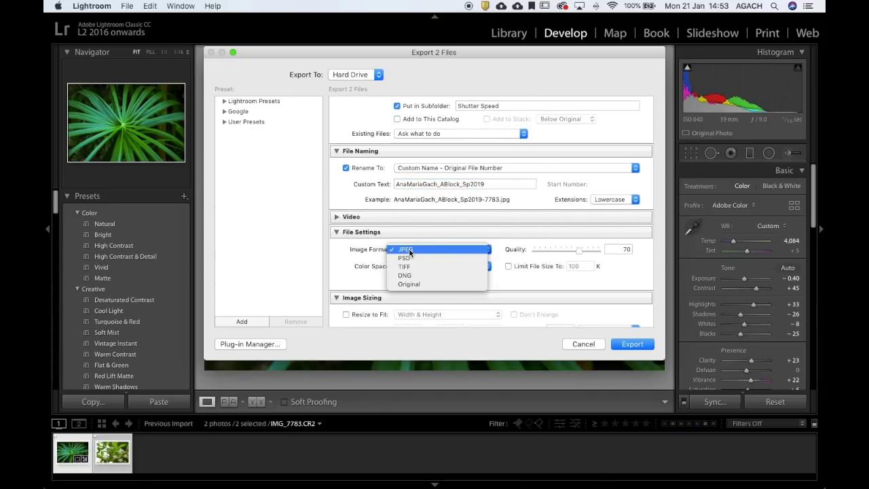
click(409, 250)
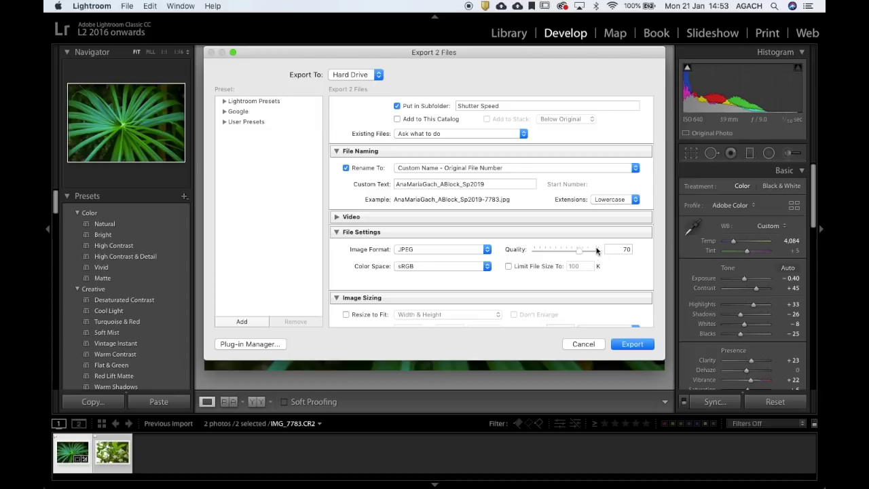
click(623, 249)
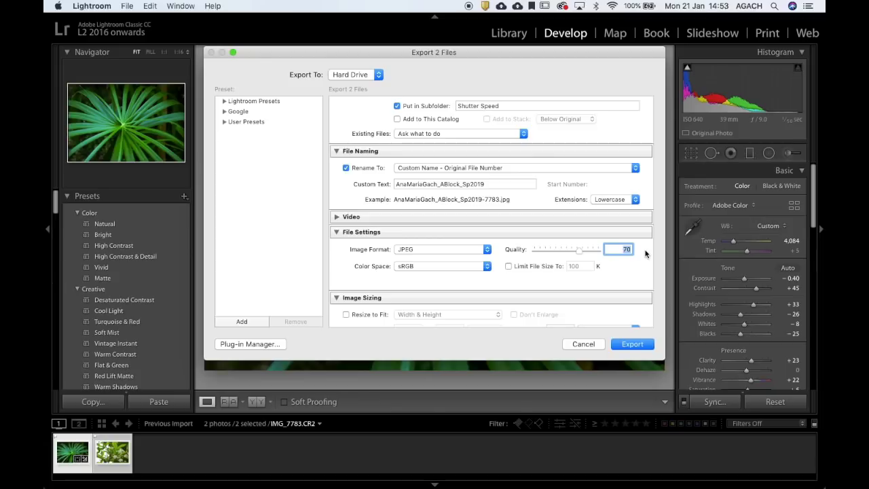
text(60)
Collapse the Image Sizing and Output Sharpening sections of the export settings
scroll(434, 301, down, 5)
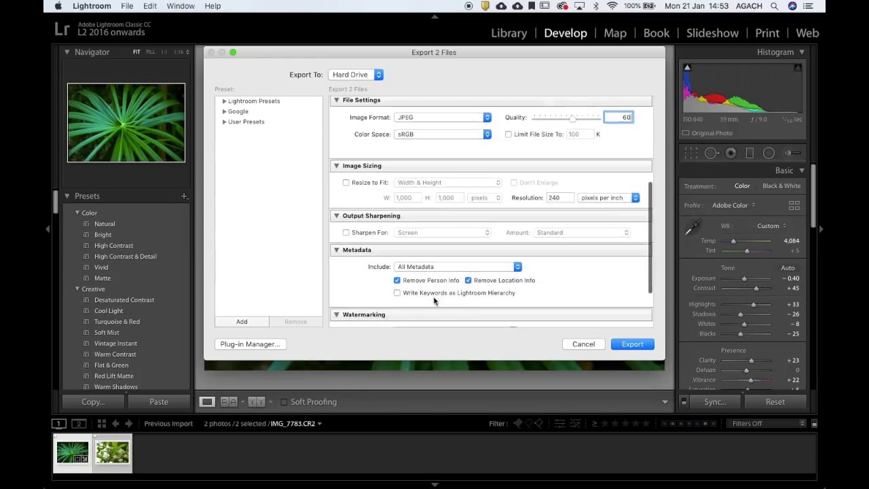
click(337, 166)
click(337, 180)
click(337, 181)
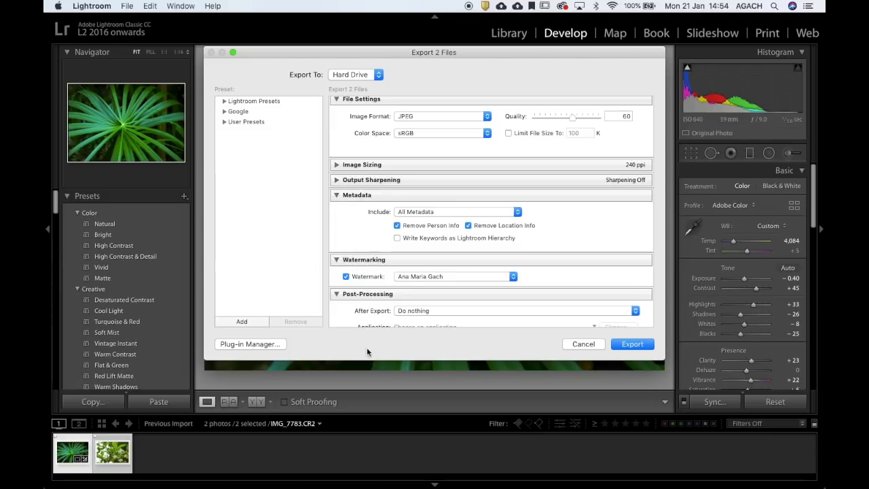
Choose Simple Copyright Watermark for the export and open the Watermark Editor
click(418, 277)
click(418, 292)
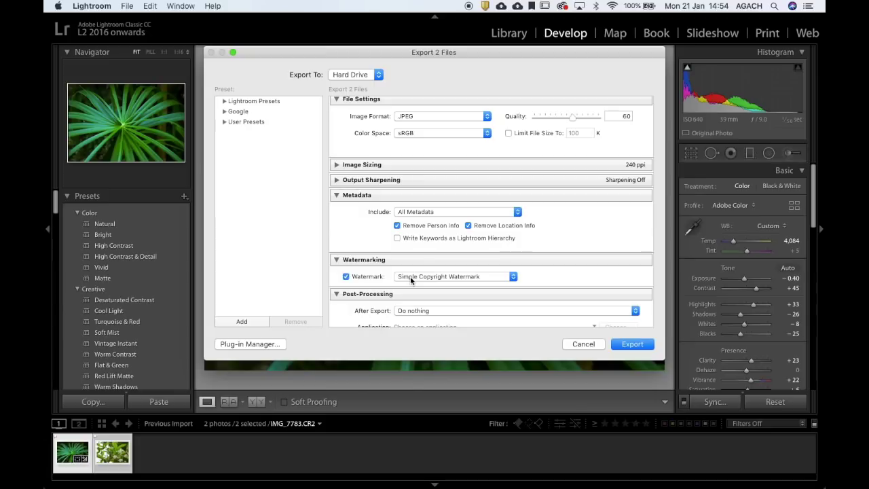
click(410, 277)
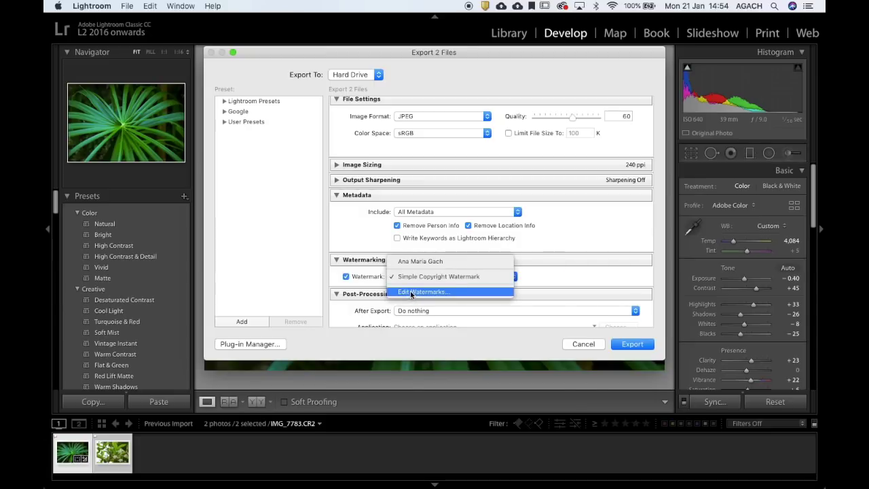
click(410, 291)
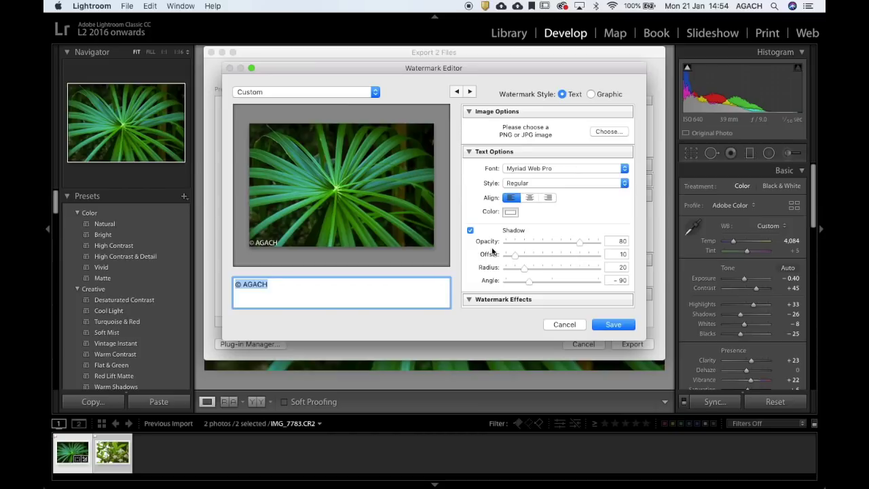
Set the watermark text's font to Bebas Neue
click(520, 169)
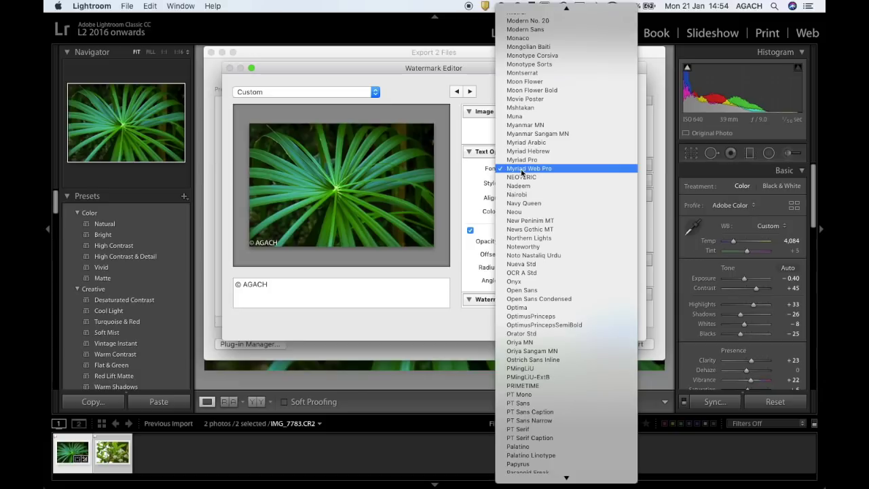
scroll(521, 170, up, 20)
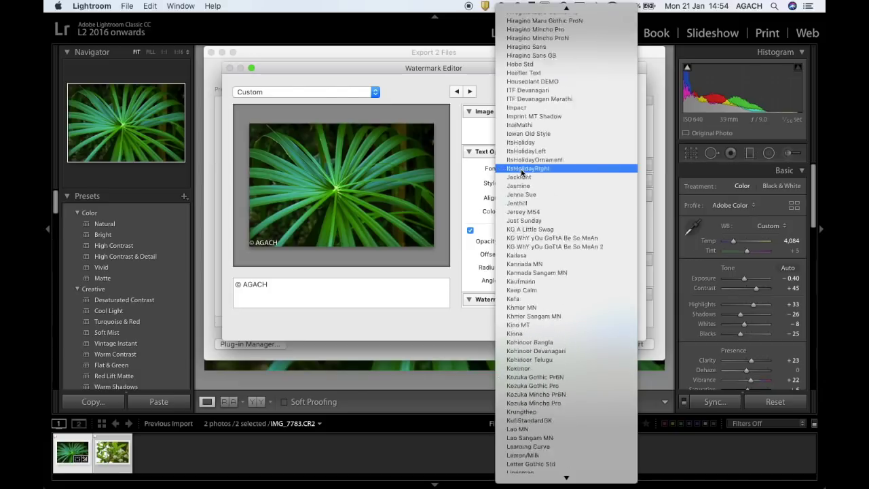
scroll(521, 169, up, 10)
scroll(520, 169, up, 20)
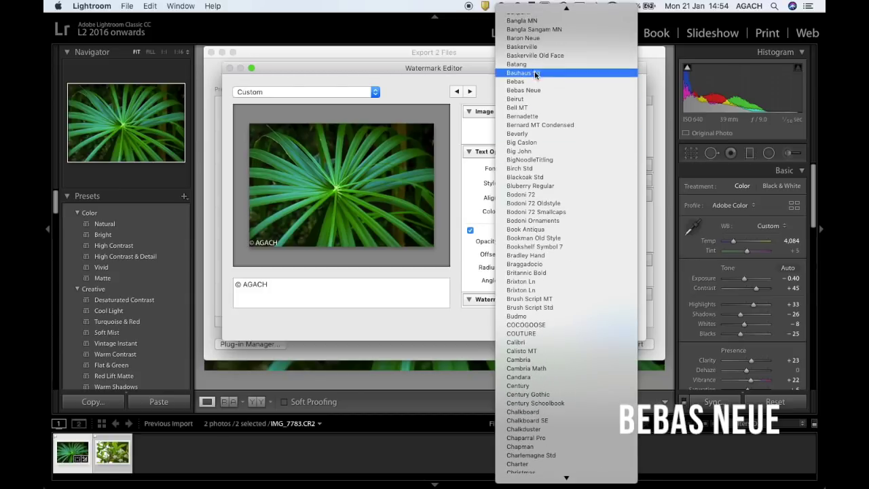
click(541, 39)
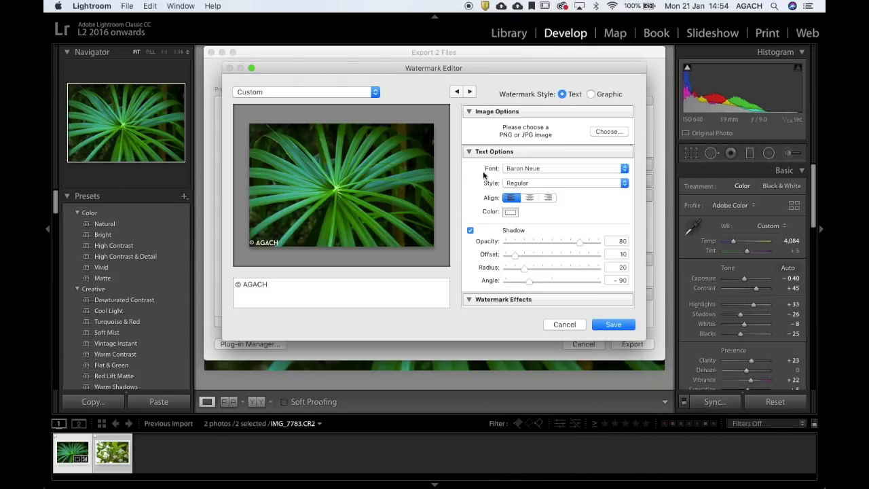
click(519, 169)
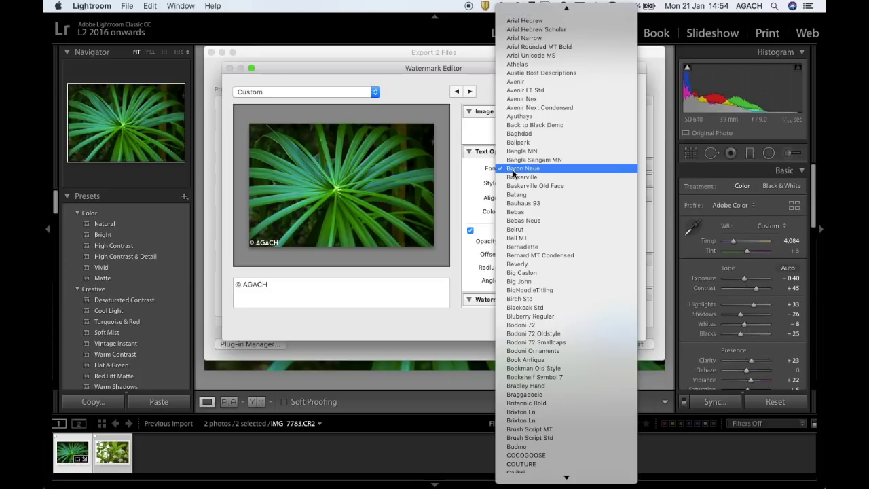
click(515, 220)
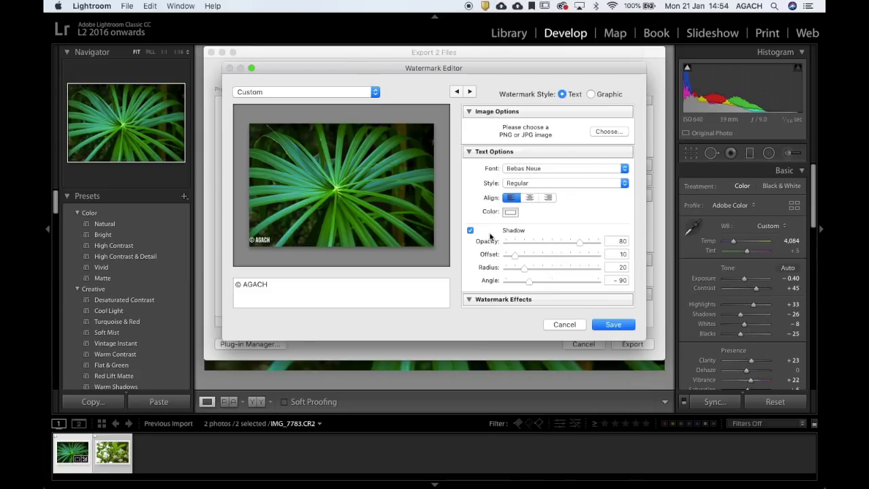
Turn off the watermark's shadow and anchor the watermark to the photo's bottom-right corner
click(469, 231)
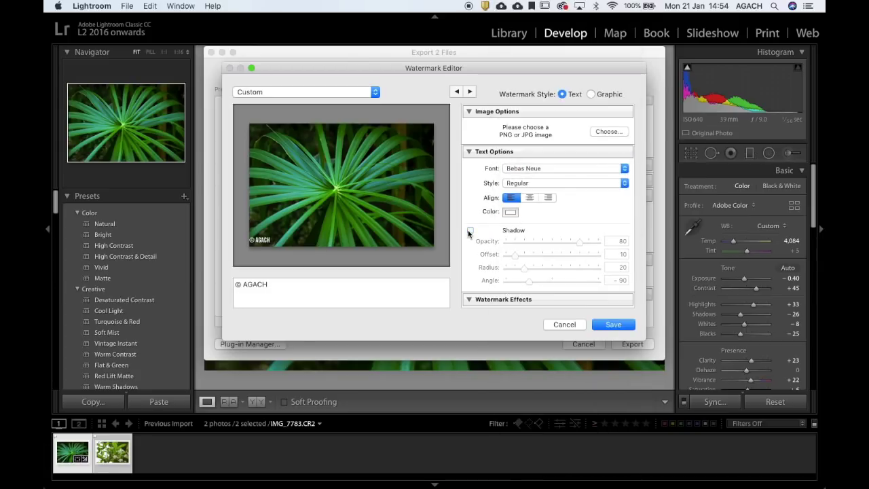
scroll(467, 234, down, 5)
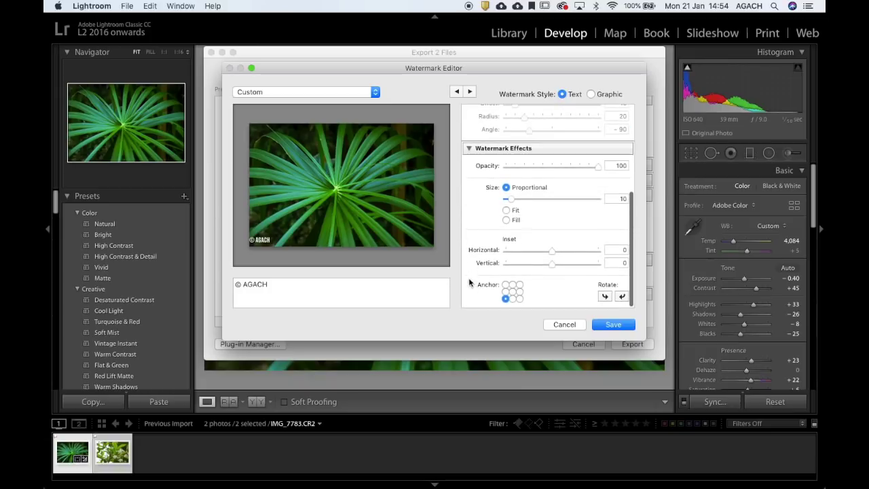
click(505, 299)
click(519, 299)
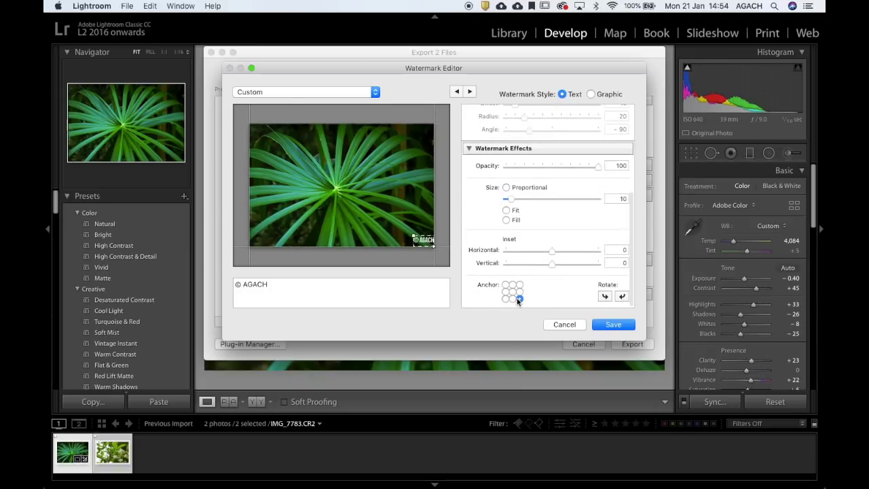
Replace the watermark text with the photographer's full name and set its horizontal inset to 3
click(406, 295)
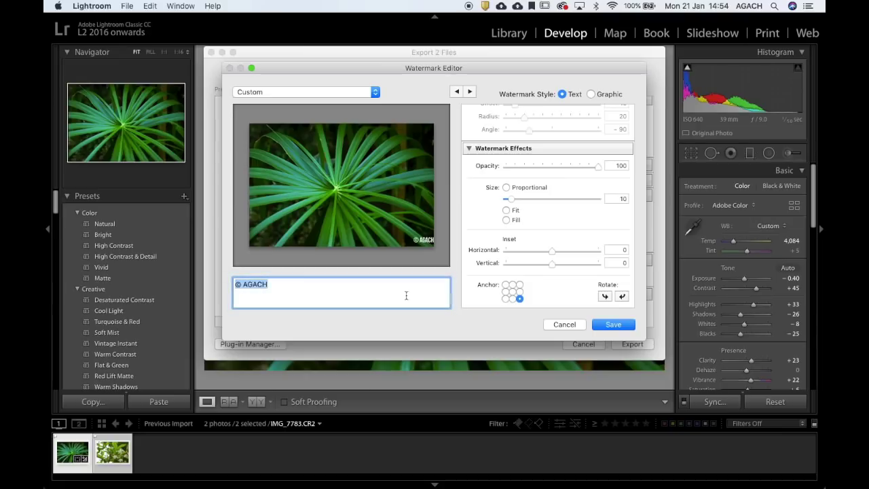
text(Ana Mari)
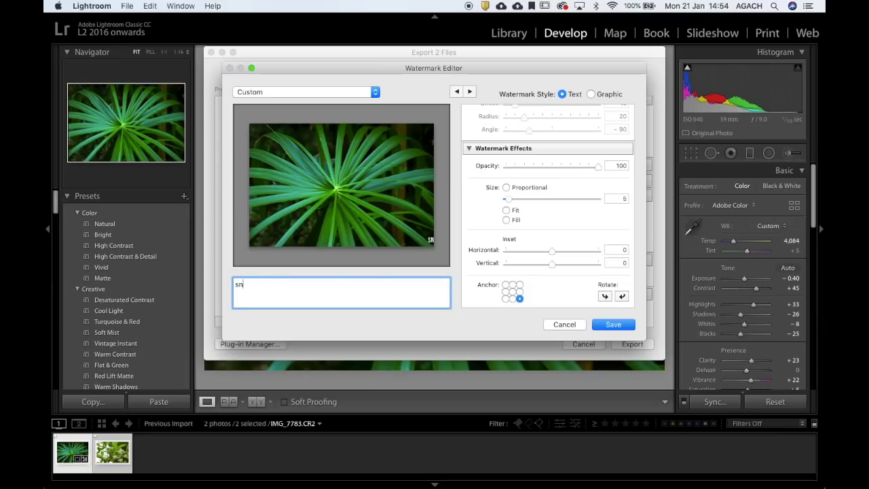
text(a Gach)
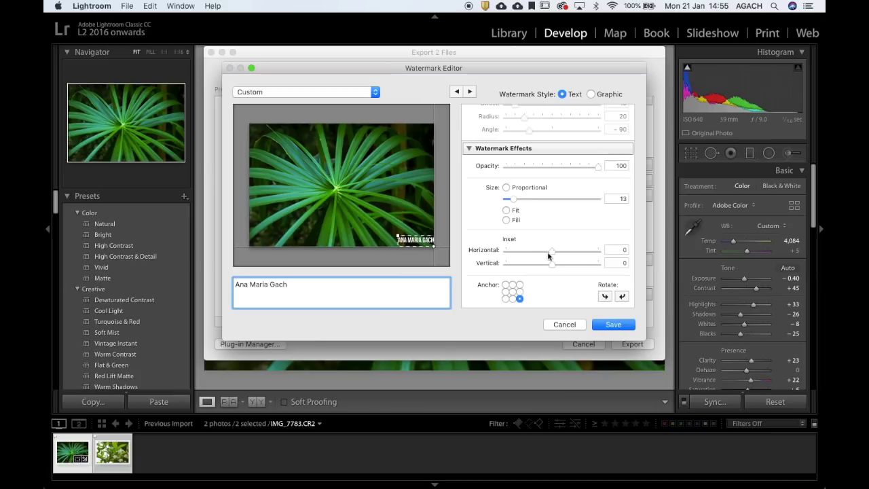
drag(550, 251, 564, 256)
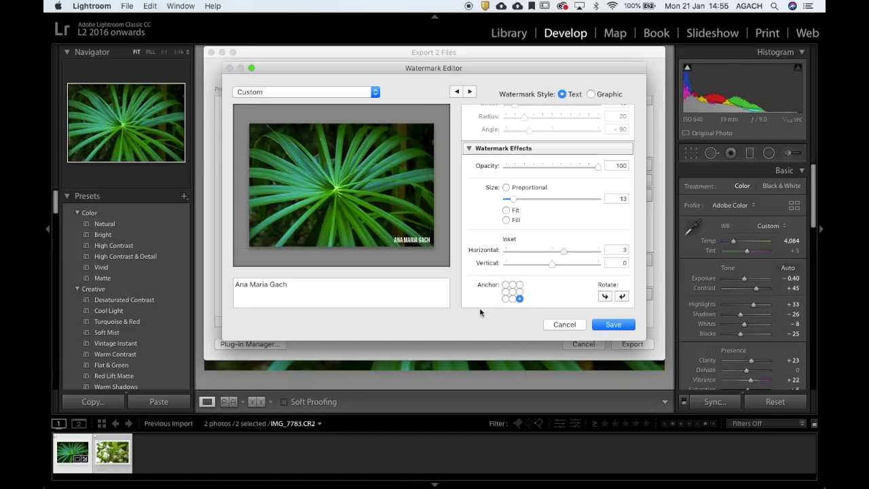
Save the watermark as a new preset named Copyright for use in the export
click(613, 324)
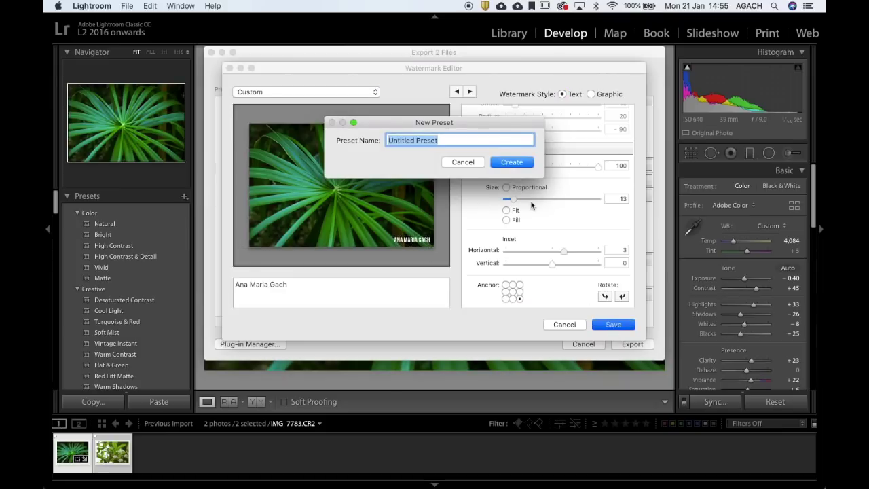
text(Co)
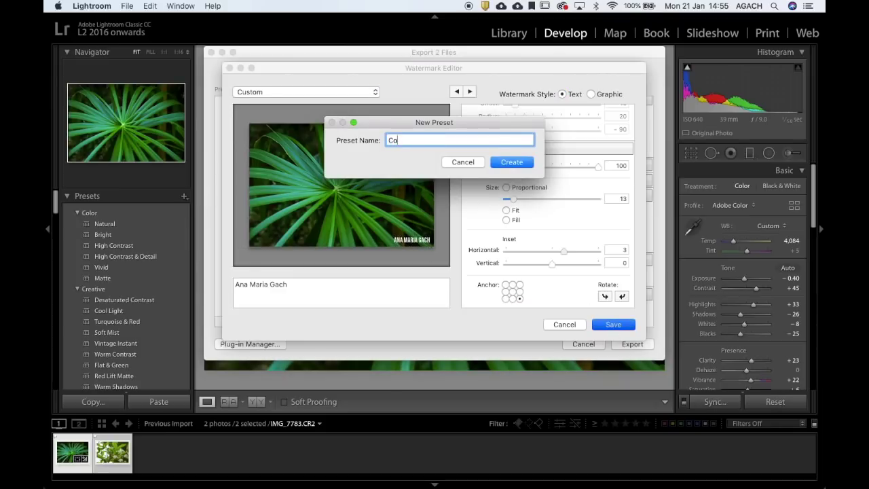
text(pyright)
click(530, 162)
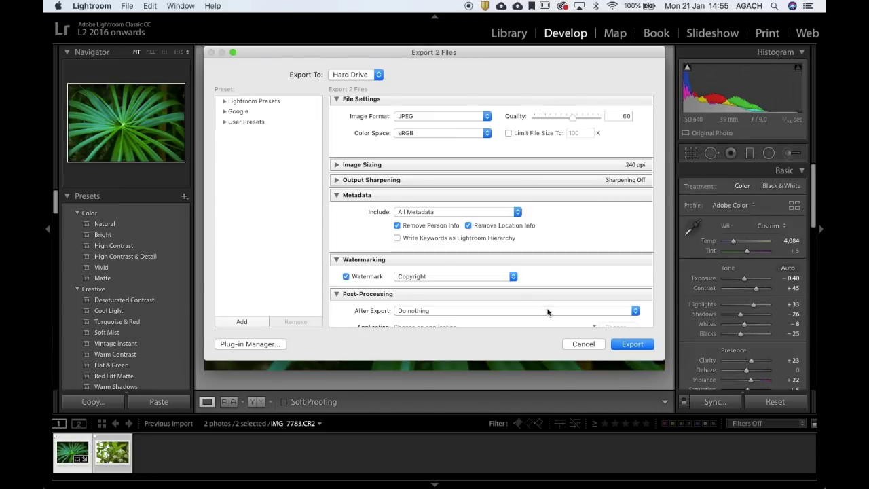
scroll(542, 273, down, 2)
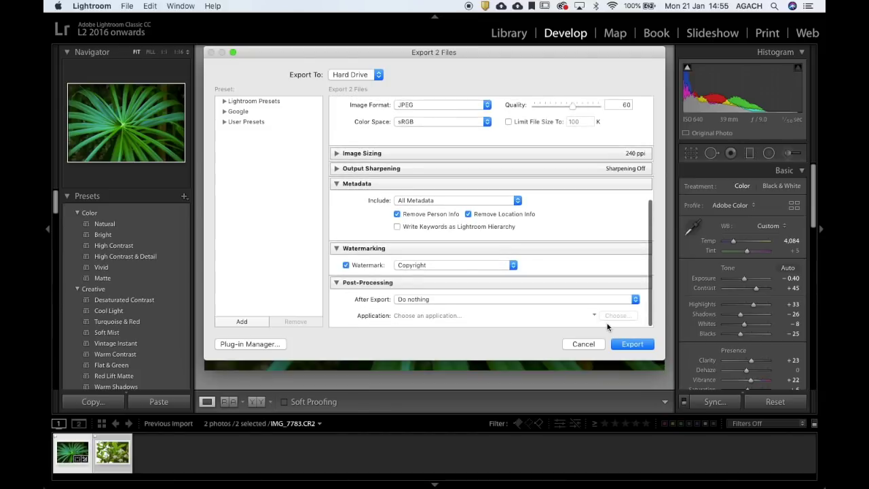
Set the export to show the files in Finder when done and export the two selected photos
click(549, 298)
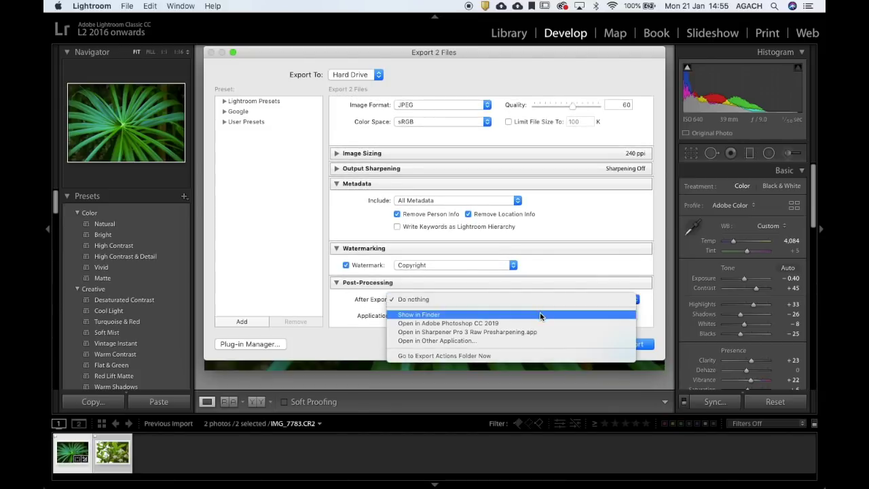
click(541, 315)
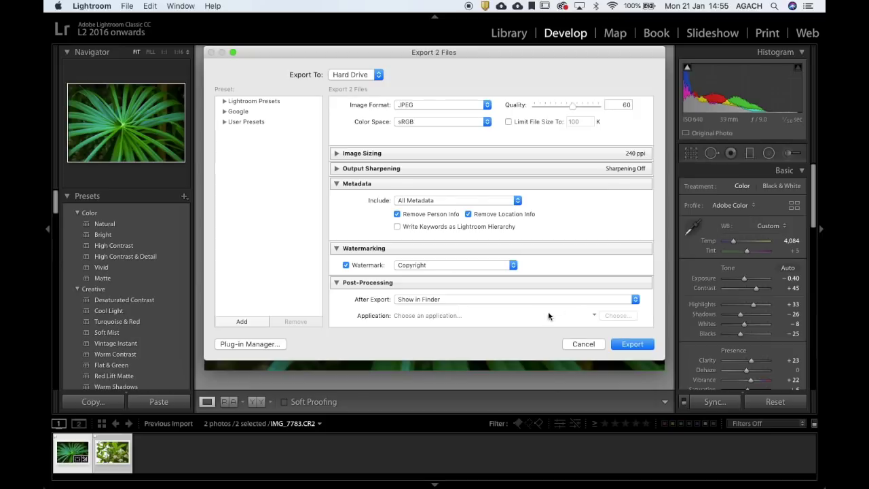
click(630, 343)
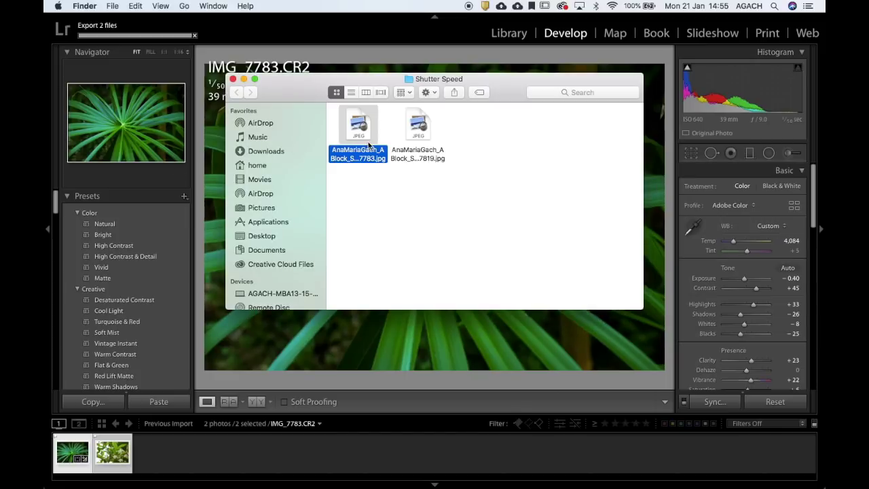
Preview both exported JPEGs in the Shutter Speed folder, zoom into the second one to check it, and close the preview
click(380, 191)
click(355, 136)
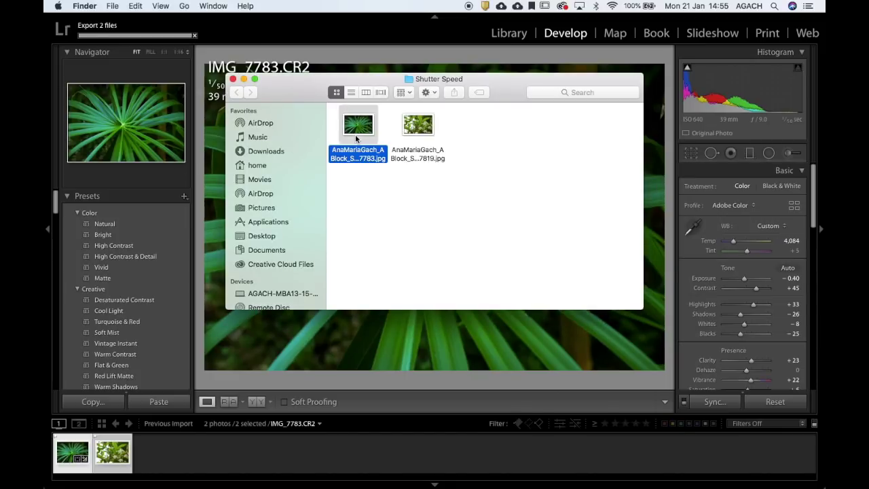
key(space)
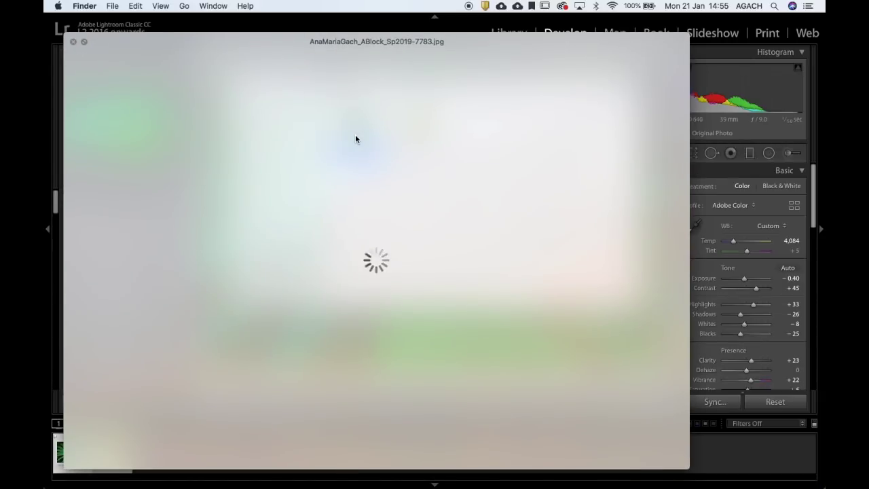
key(Right)
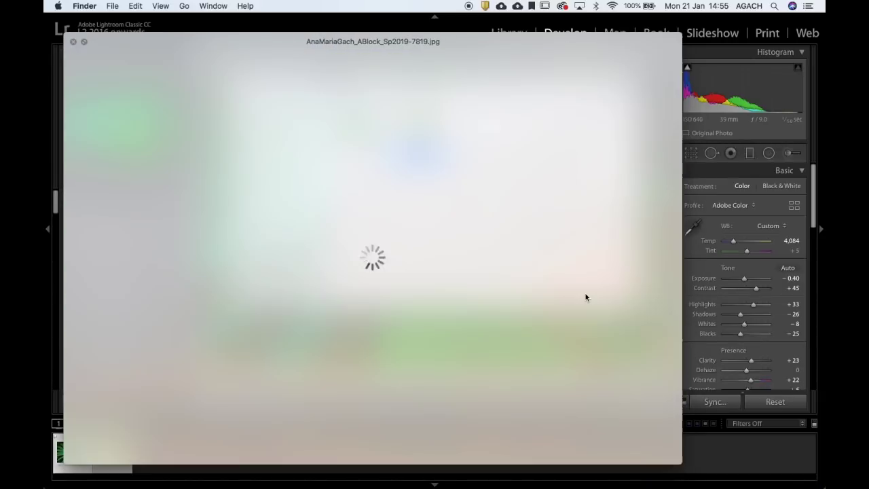
alt+click(585, 297)
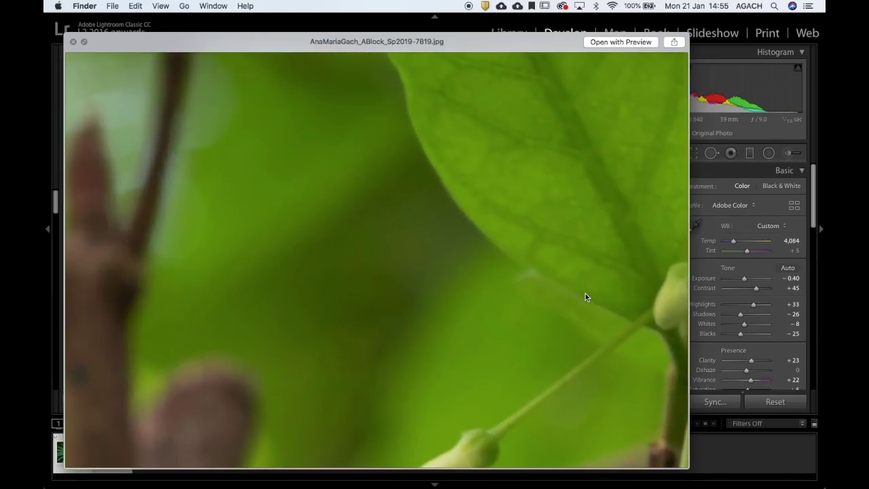
click(72, 41)
click(371, 221)
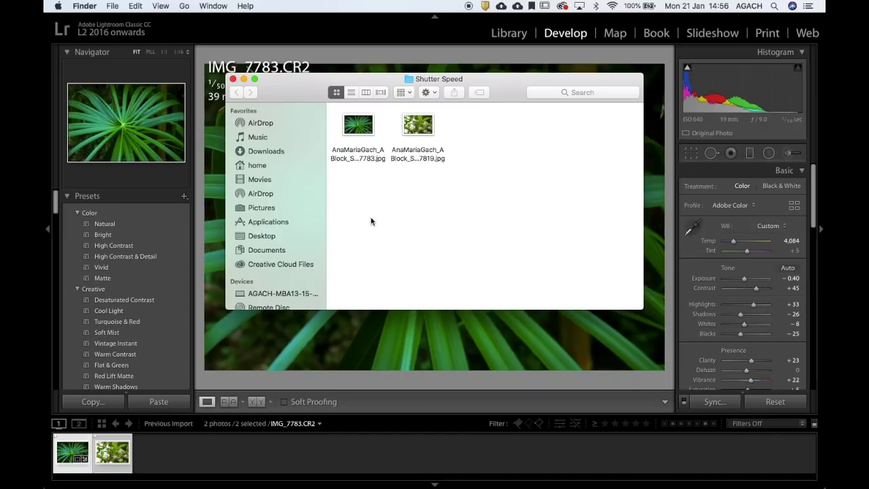
click(380, 426)
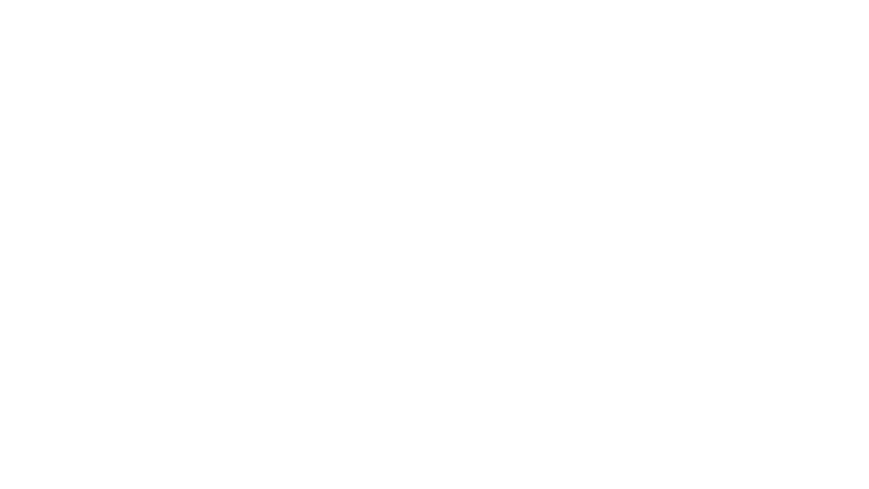